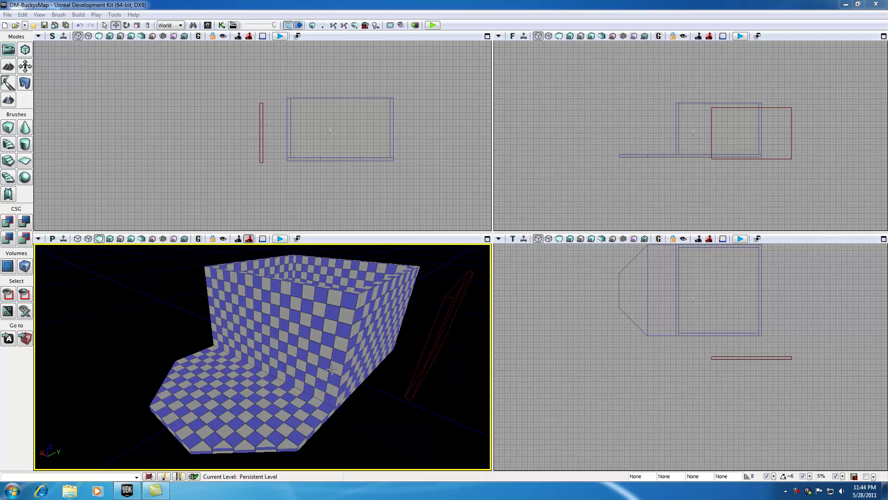
- Select the builder brush and inspect the Cube's X and Y sizes without rebuilding
left_click(441, 329)
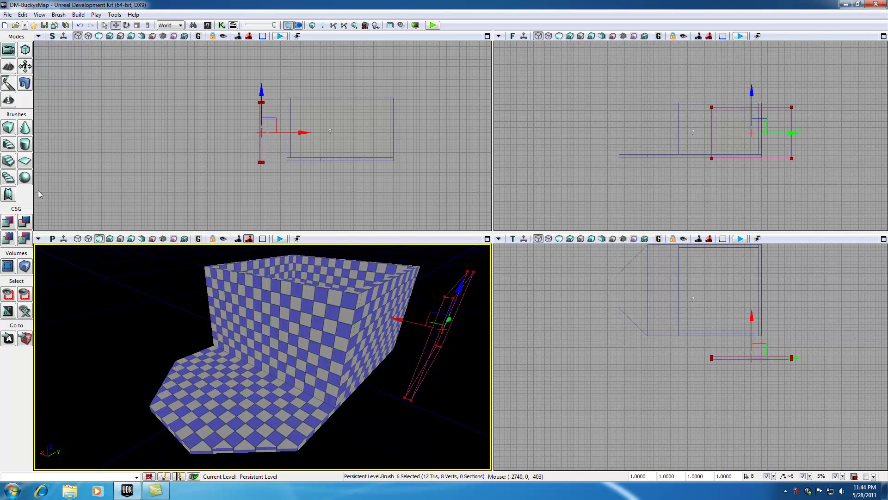
right_click(8, 128)
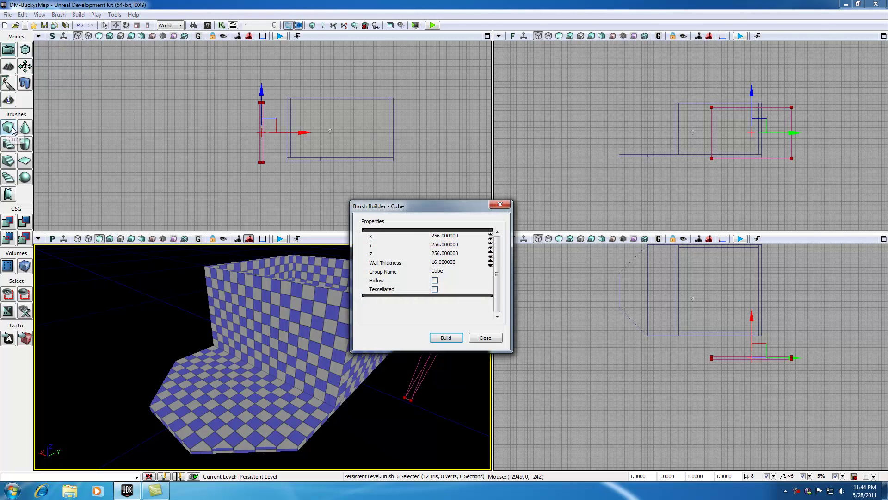
left_click(448, 238)
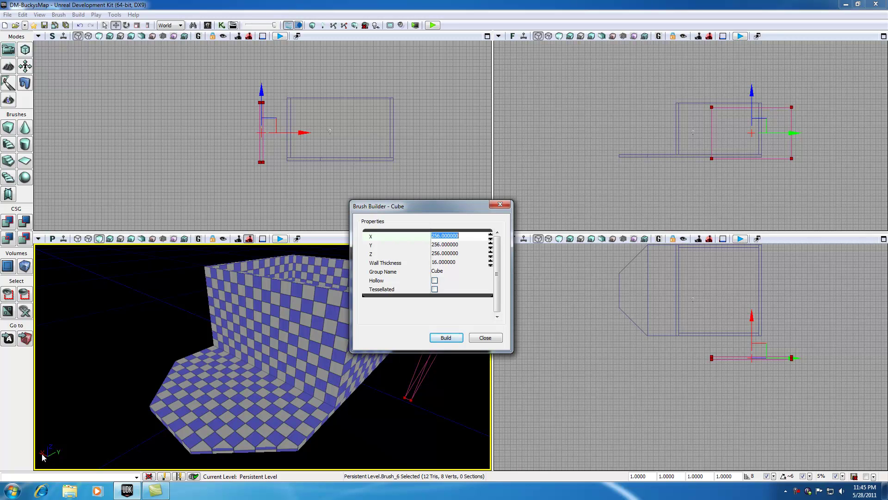
left_click(458, 246)
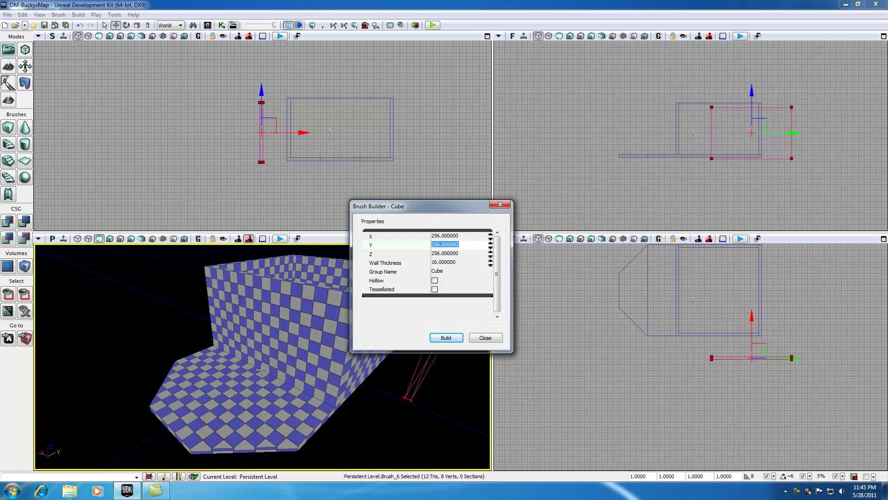
left_click(508, 205)
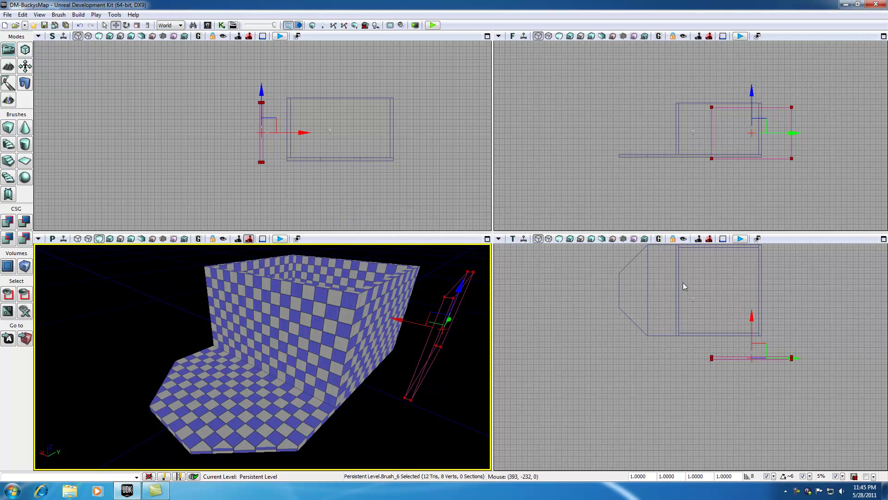
- Measure the room wall's thickness on the grid, then clear the measurement
scroll(677, 297, "up", 6)
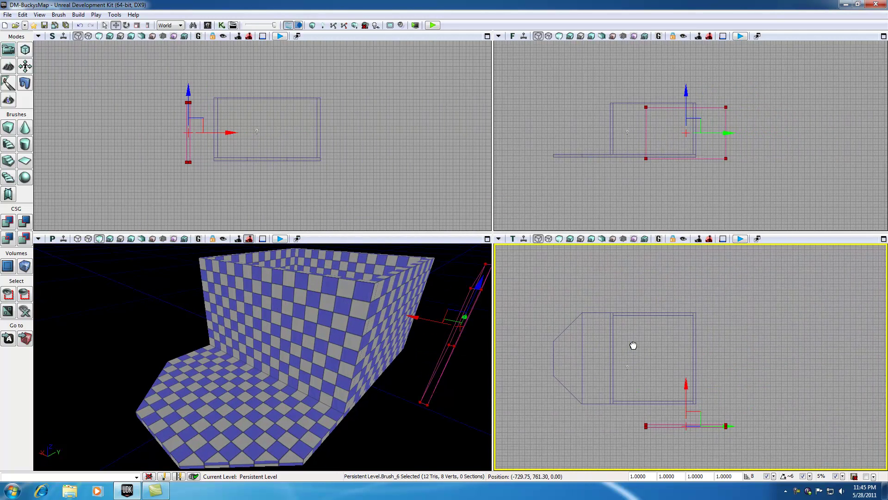
scroll(624, 351, "up", 2)
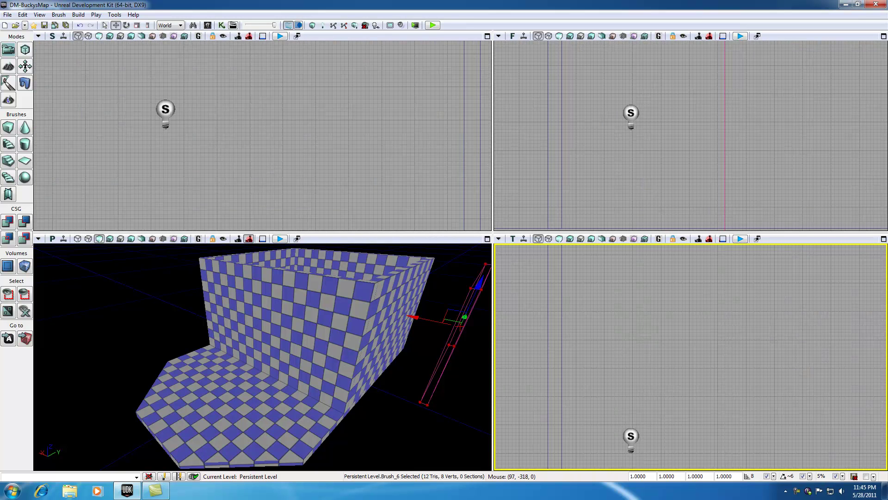
middle_click_drag(548, 354, 562, 354)
left_click(582, 350)
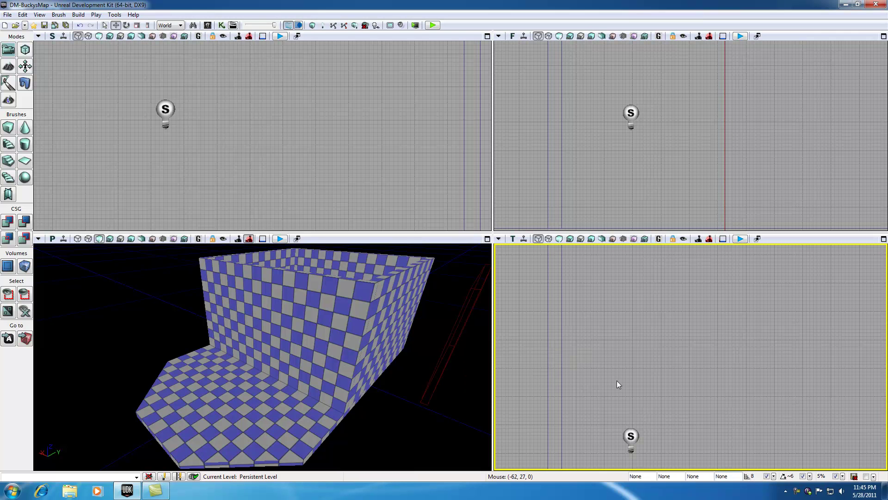
scroll(551, 353, "up", 4)
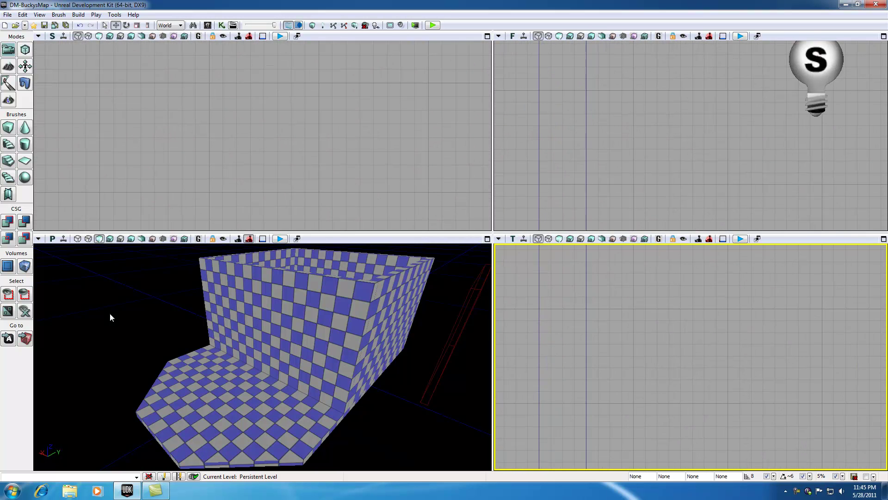
- Rebuild the Cube brush at X 256, Y 32, Z 320
right_click(8, 128)
left_click(455, 245)
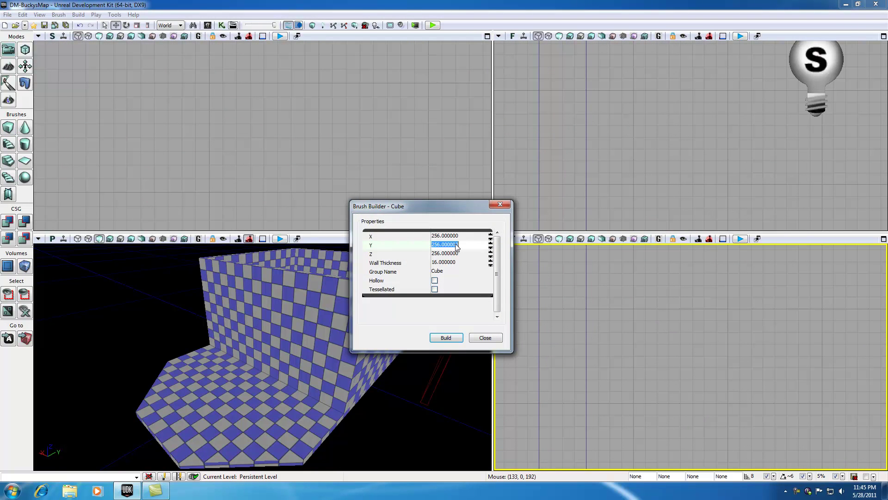
type("32")
left_click(451, 253)
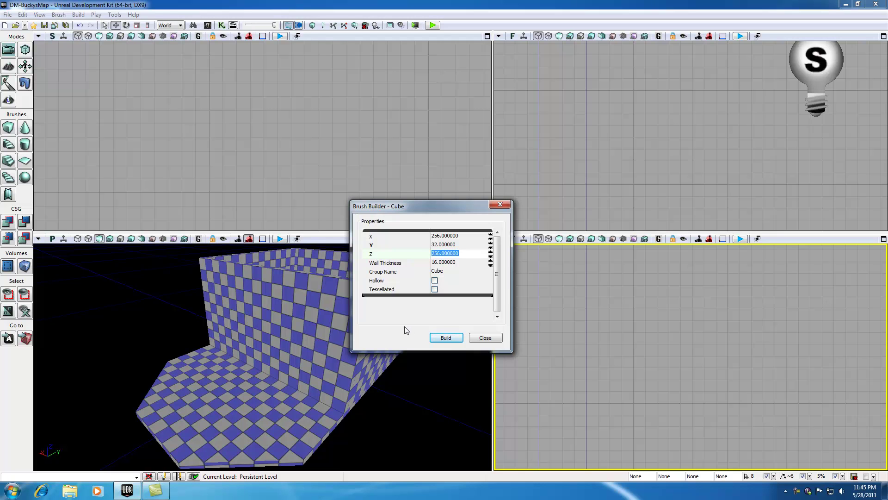
type("320")
left_click(447, 245)
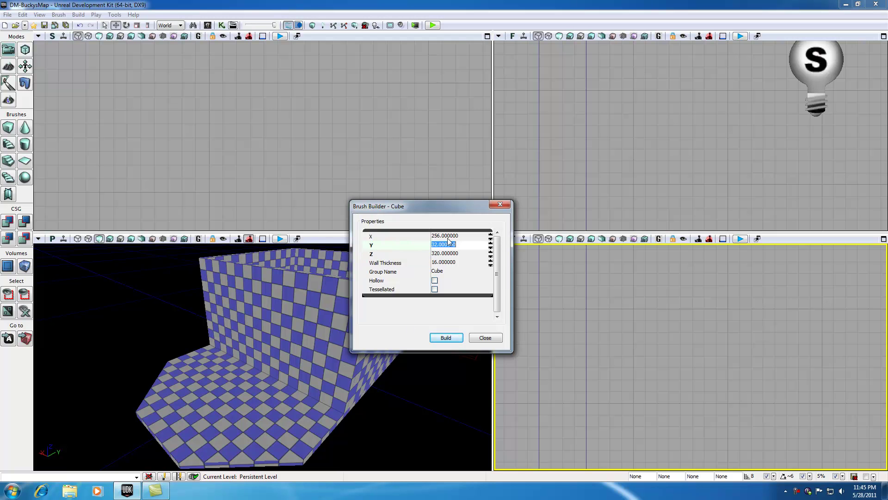
left_click(453, 236)
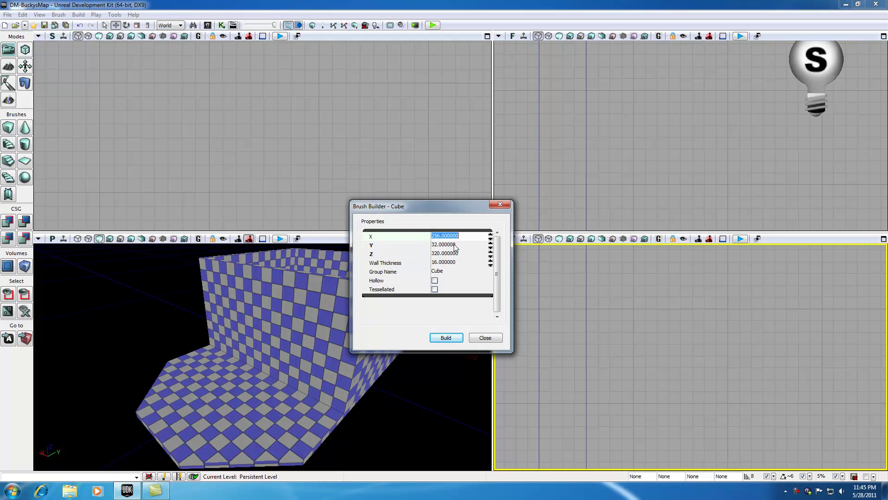
left_click(454, 245)
left_click(453, 254)
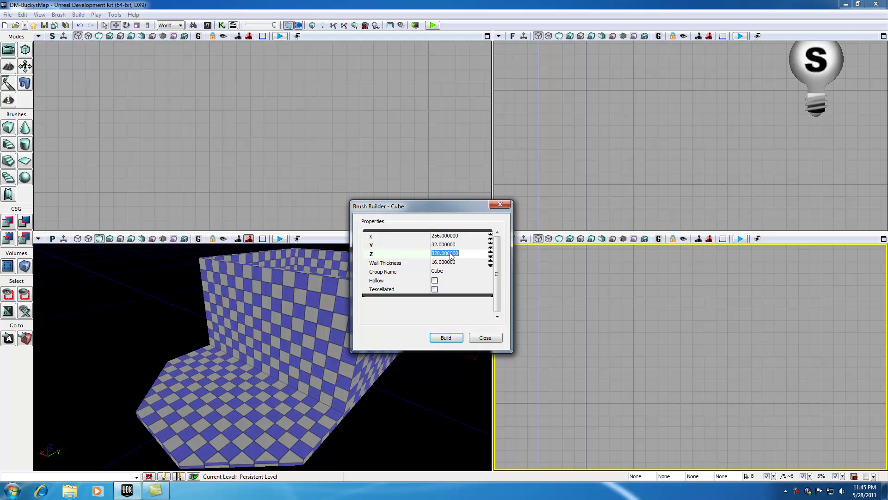
left_click(451, 336)
left_click(496, 205)
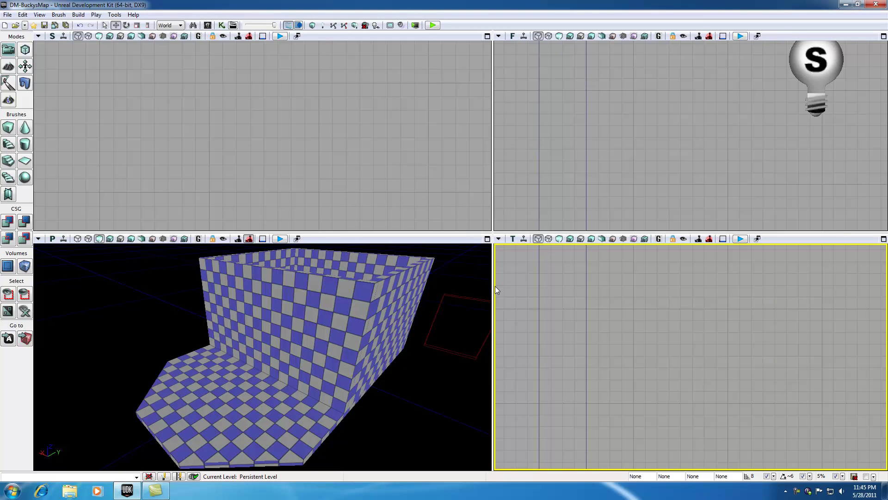
- Zoom out and pan the 2D views to show the whole room
left_click(457, 299)
scroll(446, 333, "down", 2)
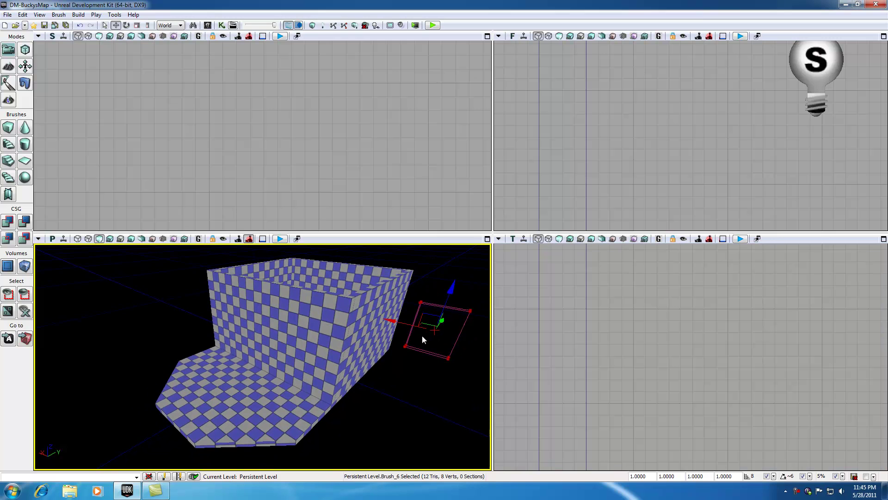
scroll(422, 335, "down", 2)
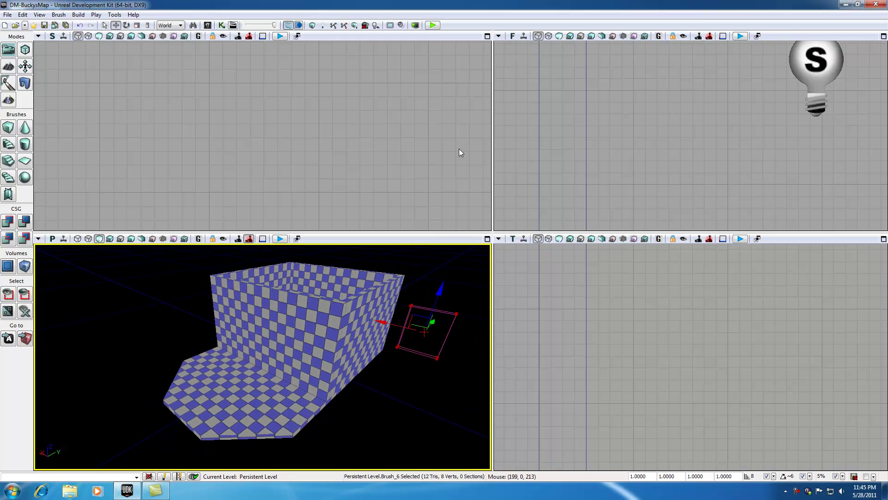
left_click(576, 302)
scroll(582, 323, "down", 5)
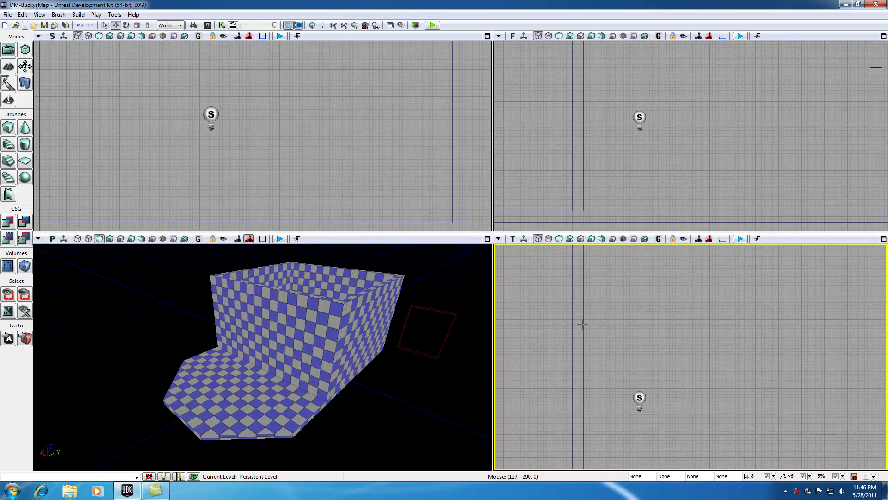
scroll(582, 323, "down", 5)
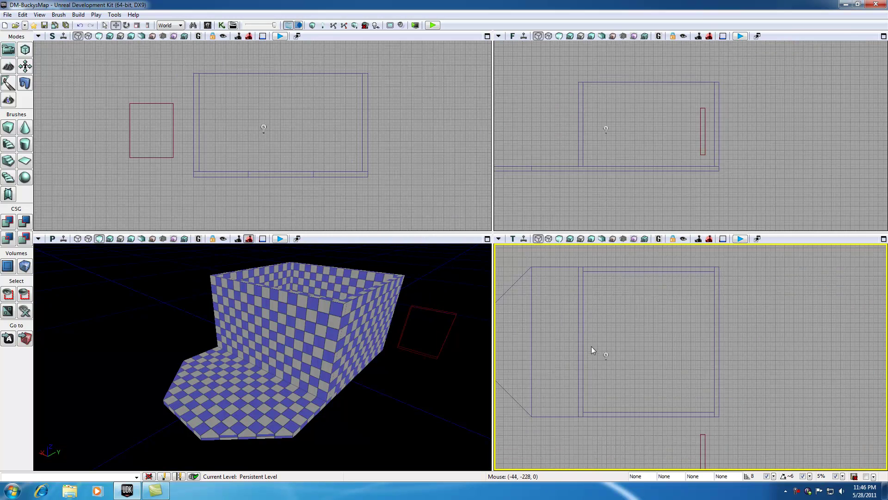
mouse_move(591, 346)
left_mouse_down()
mouse_move(581, 337)
mouse_move(628, 405)
left_mouse_up()
- Drag the slab brush into the room's side wall and lower it to floor level
left_click(713, 450)
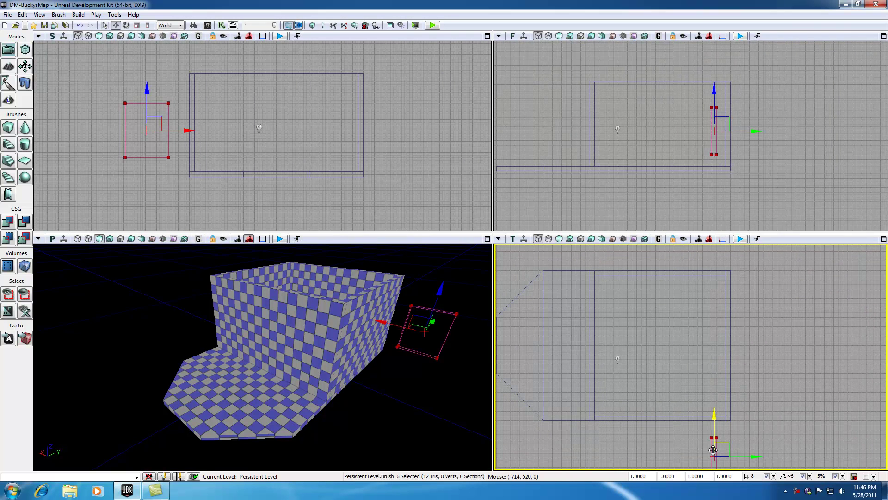
mouse_move(722, 432)
left_mouse_down()
mouse_move(629, 322)
mouse_move(607, 330)
left_mouse_up()
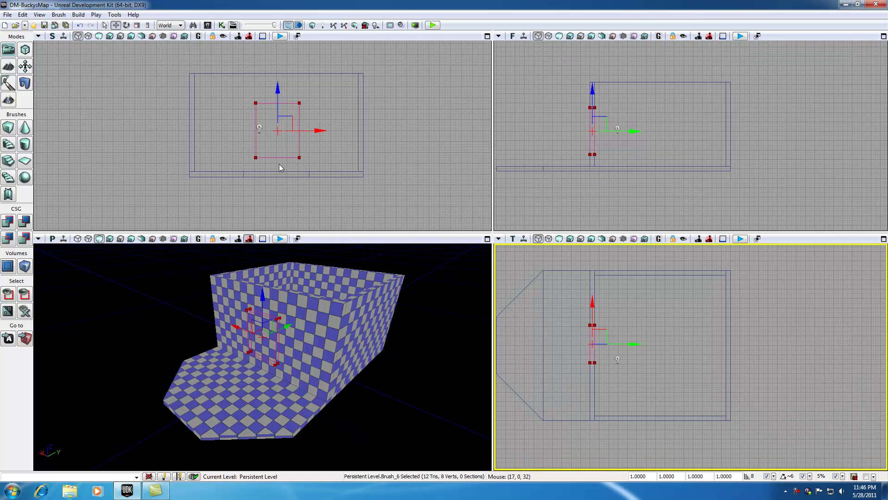
scroll(285, 148, "up", 2)
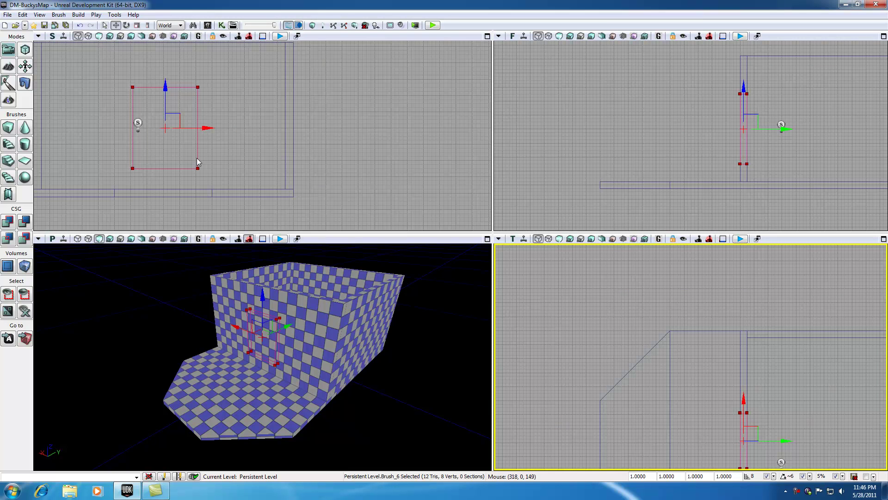
left_click_drag(125, 132, 212, 192)
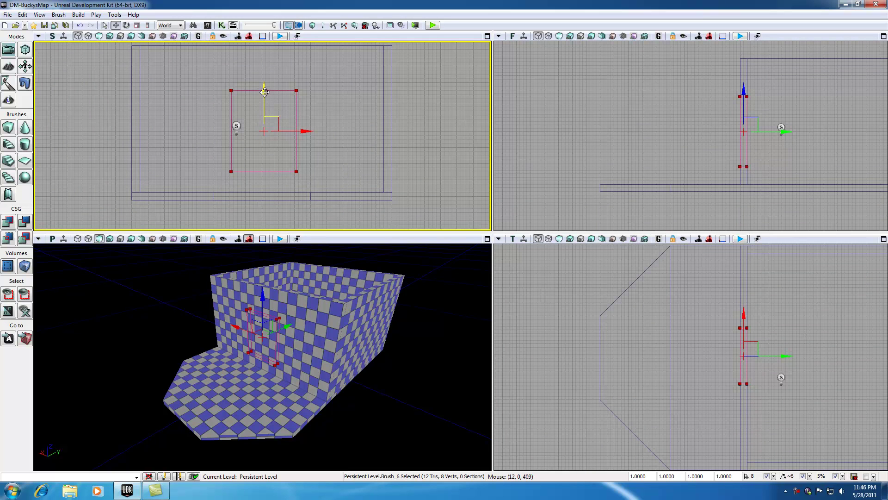
left_click_drag(264, 91, 263, 111)
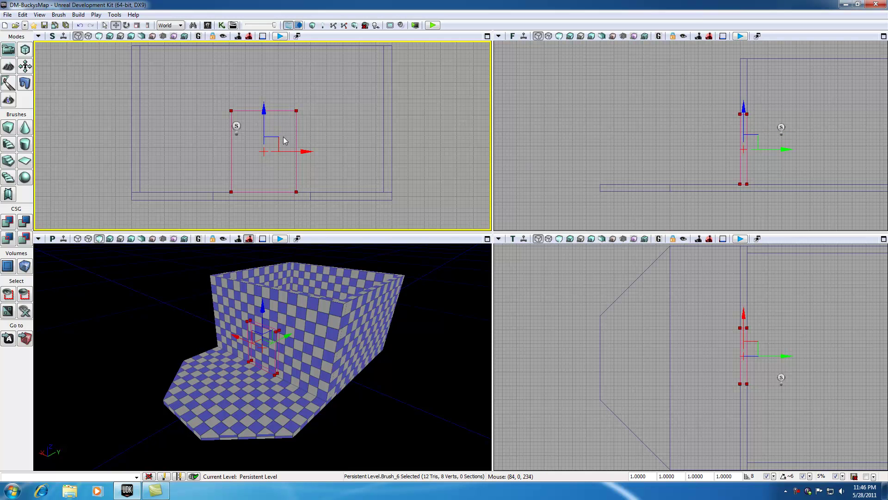
scroll(256, 170, "up", 3)
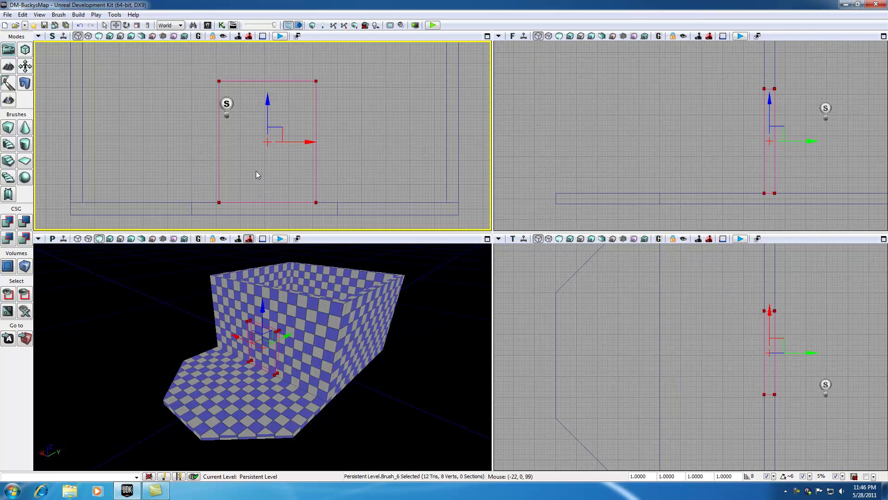
left_click(309, 141)
left_click_drag(309, 142, 306, 141)
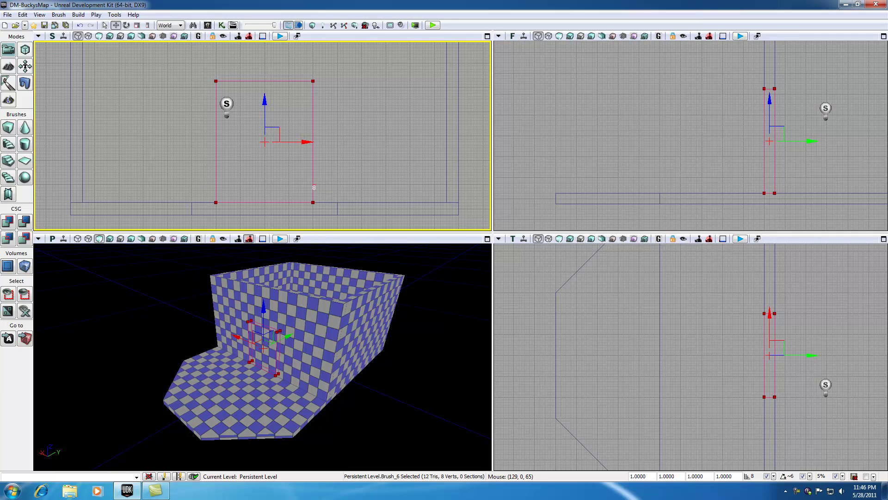
middle_click_drag(315, 184, 446, 184)
middle_click_drag(216, 184, 83, 184)
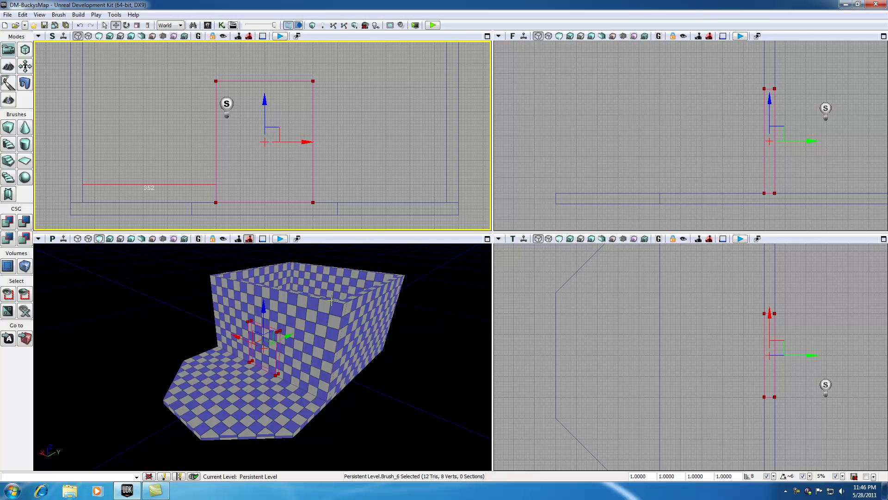
mouse_move(739, 374)
left_mouse_down()
mouse_move(728, 336)
mouse_move(692, 410)
mouse_move(667, 360)
left_mouse_up()
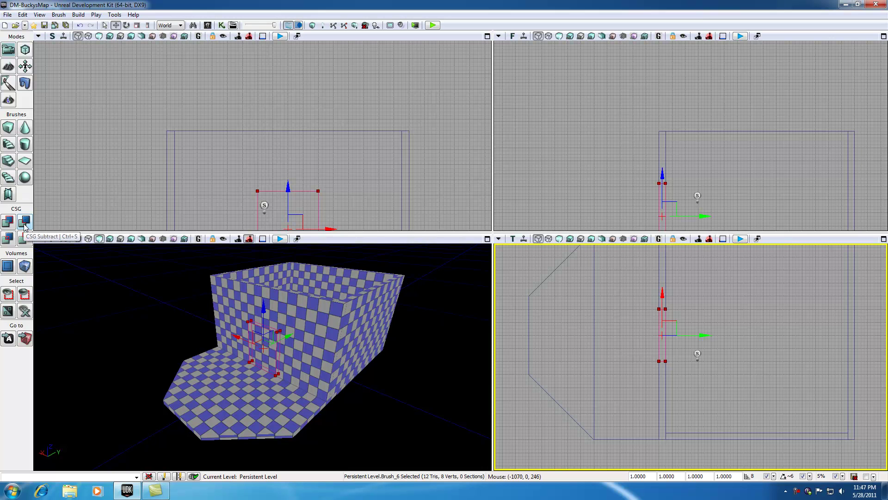
- Subtract the brush to cut the doorway, then dolly the 3D view back to show the room
left_click(25, 222)
left_click(265, 381)
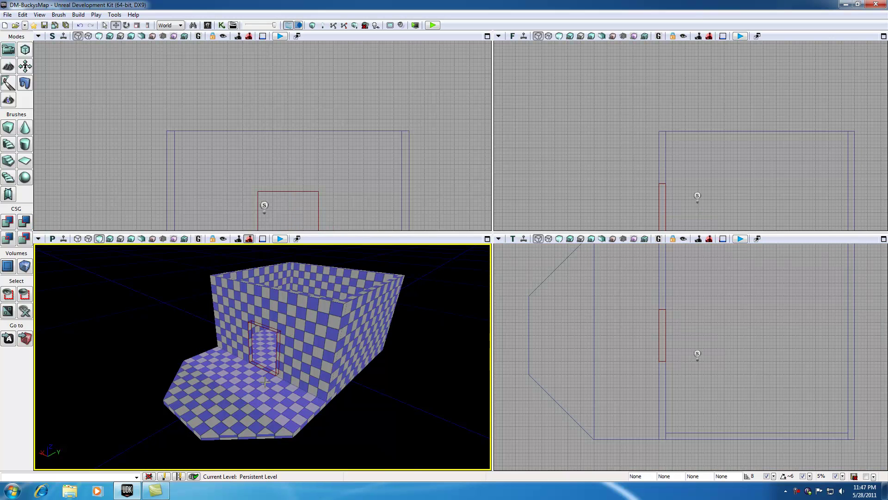
scroll(265, 382, "up", 10)
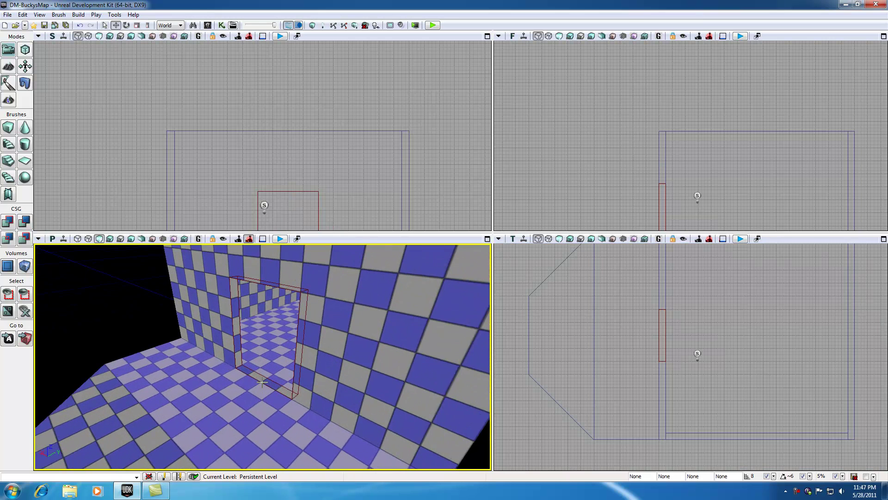
scroll(262, 382, "up", 2)
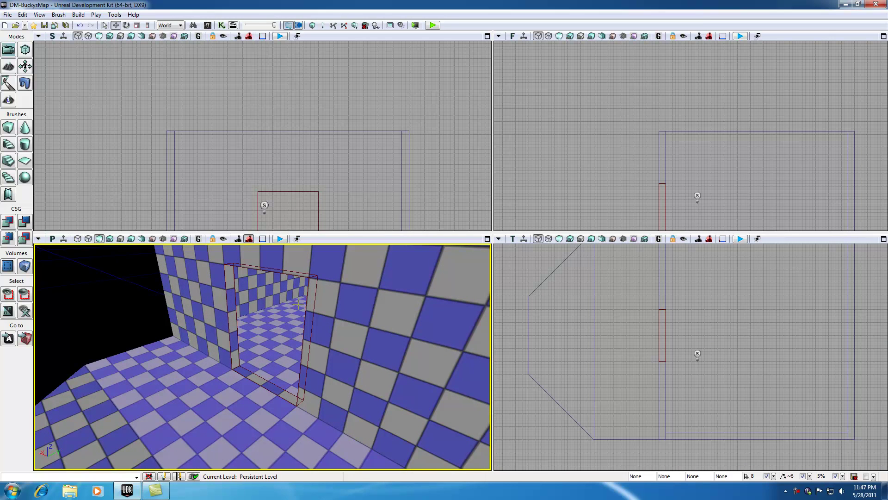
scroll(321, 324, "down", 5)
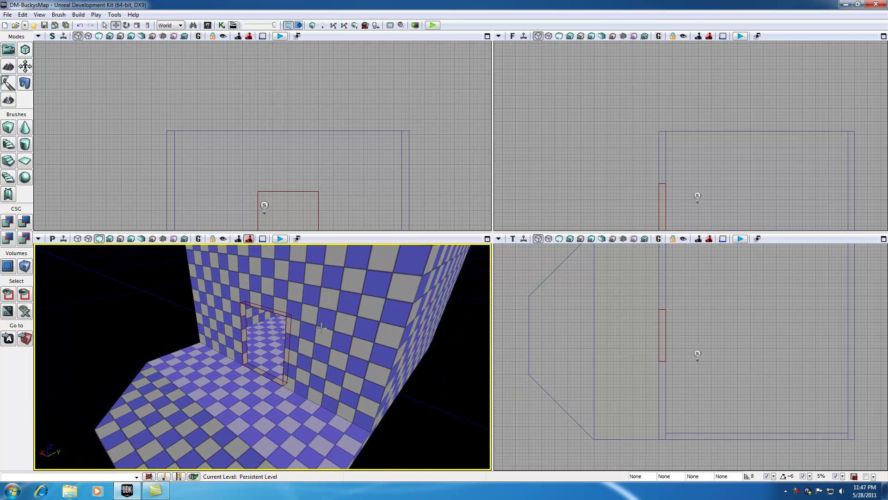
scroll(321, 327, "down", 2)
scroll(308, 336, "down", 2)
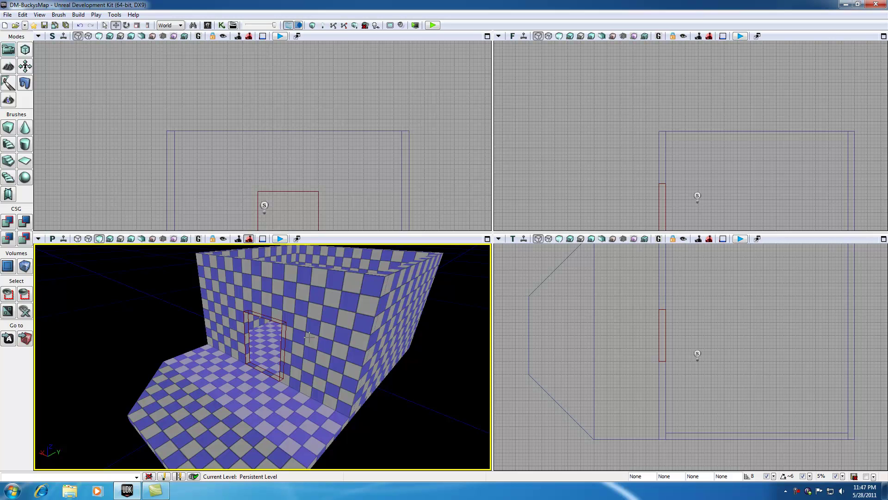
- Change the Cube brush's Z height to 256, keeping X 256 and Y 32
right_click(16, 133)
left_click(449, 237)
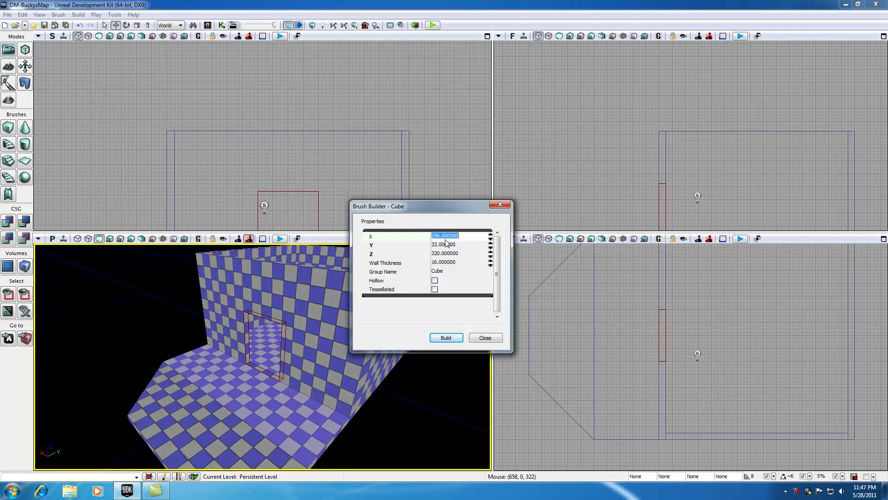
left_click(446, 254)
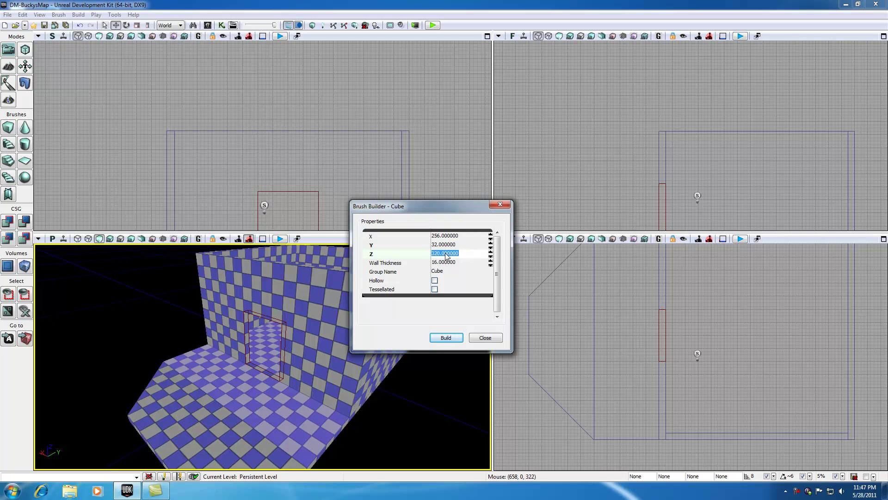
type("256")
left_click(442, 245)
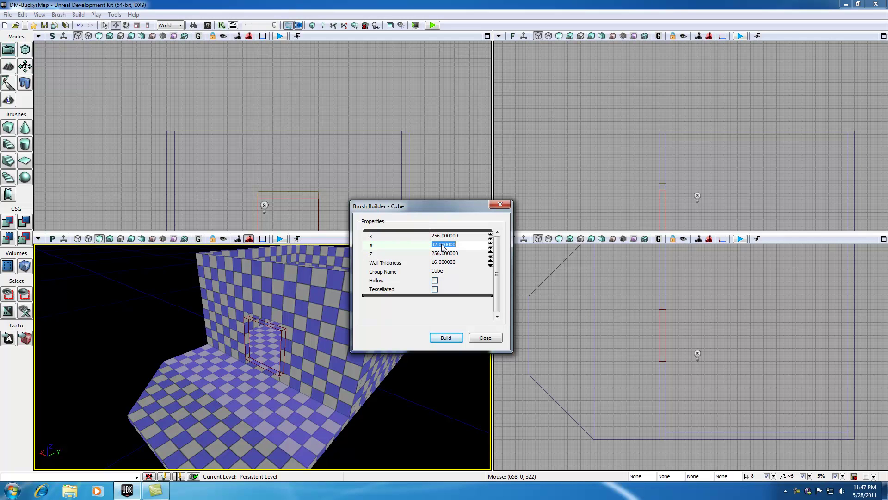
left_click(502, 205)
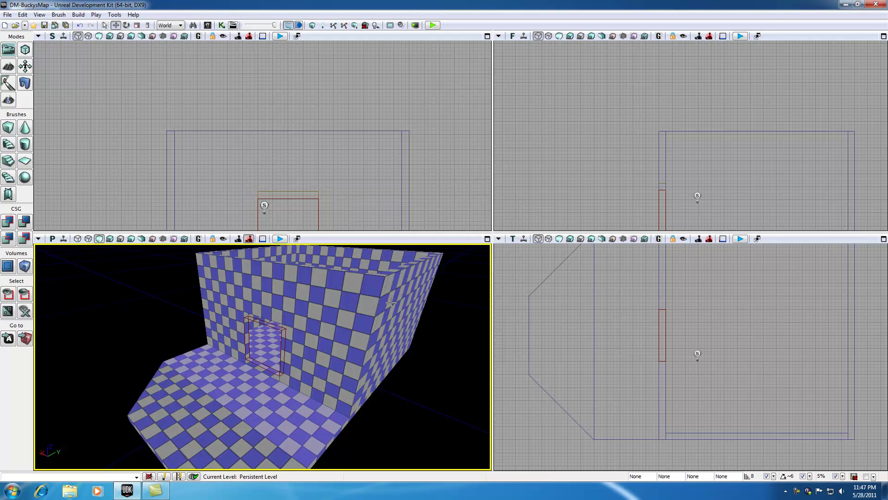
- Frame the room in the 2D views, measure its 384-unit width, and select the red brush
mouse_move(632, 171)
left_mouse_down()
mouse_move(610, 135)
mouse_move(567, 133)
mouse_move(579, 133)
left_mouse_up()
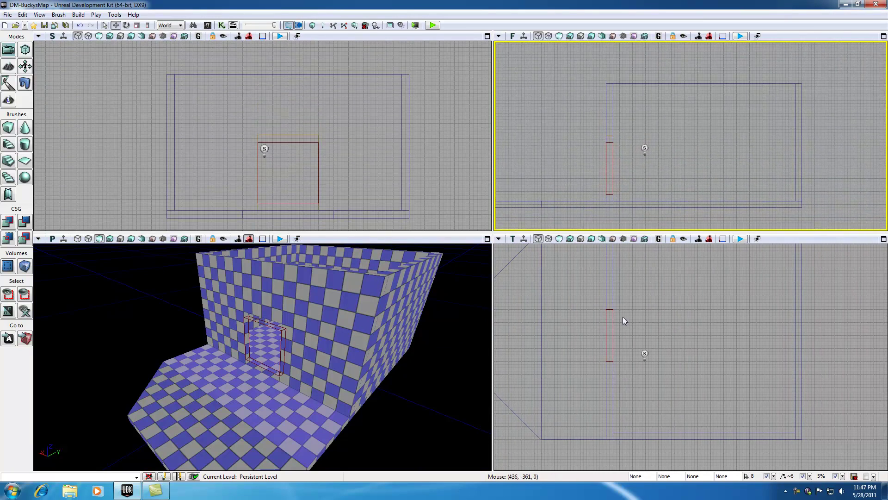
mouse_move(622, 316)
left_mouse_down()
mouse_move(656, 333)
mouse_move(626, 340)
left_mouse_up()
scroll(626, 341, "down", 2)
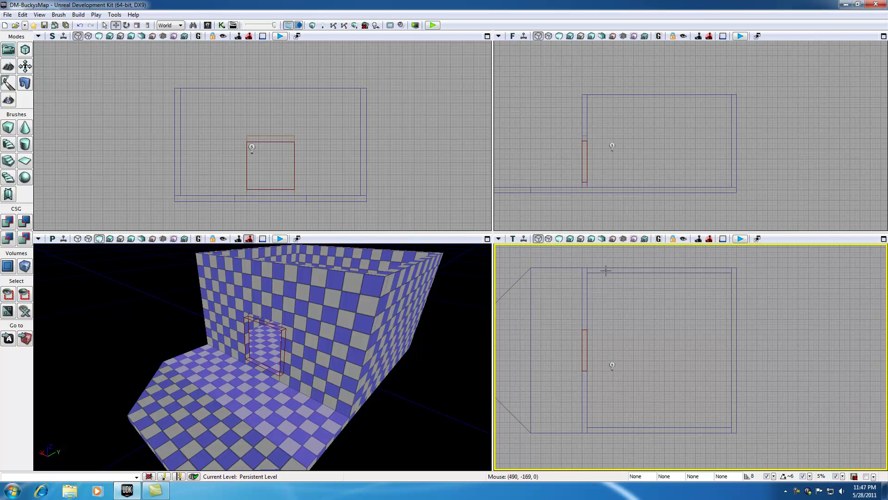
left_click_drag(603, 271, 620, 277)
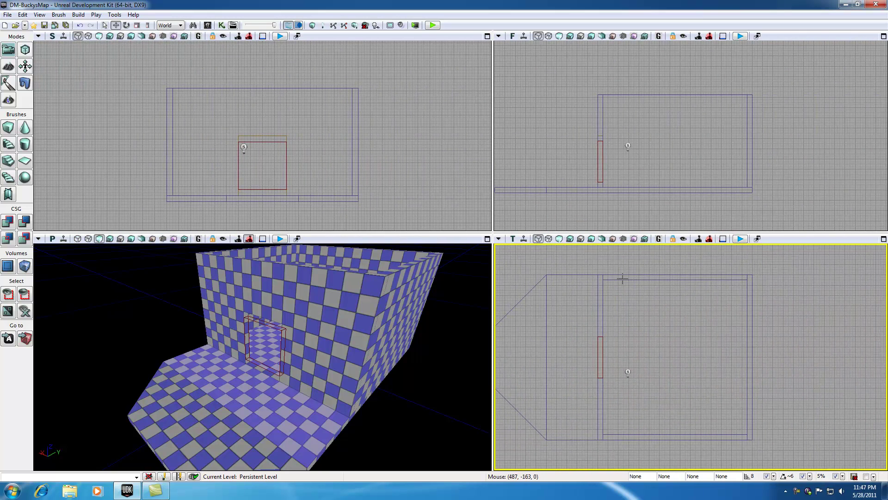
middle_click_drag(622, 279, 694, 280)
middle_click_drag(637, 437, 698, 436)
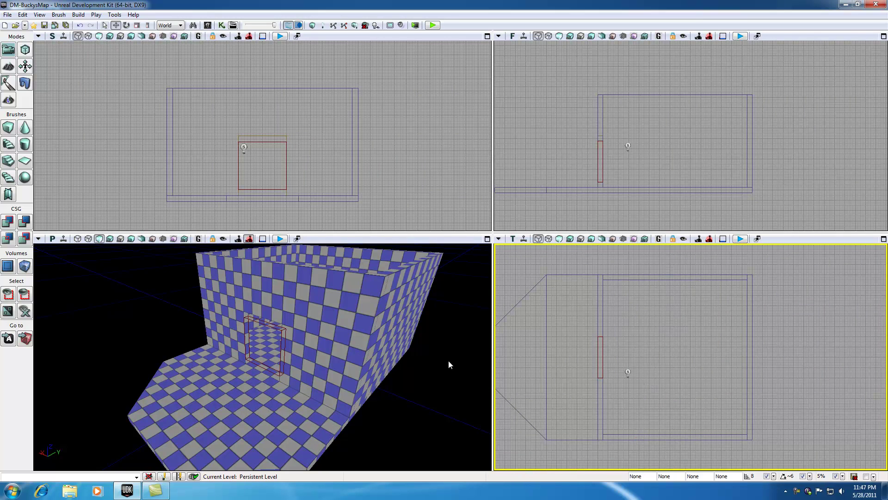
left_click(601, 340)
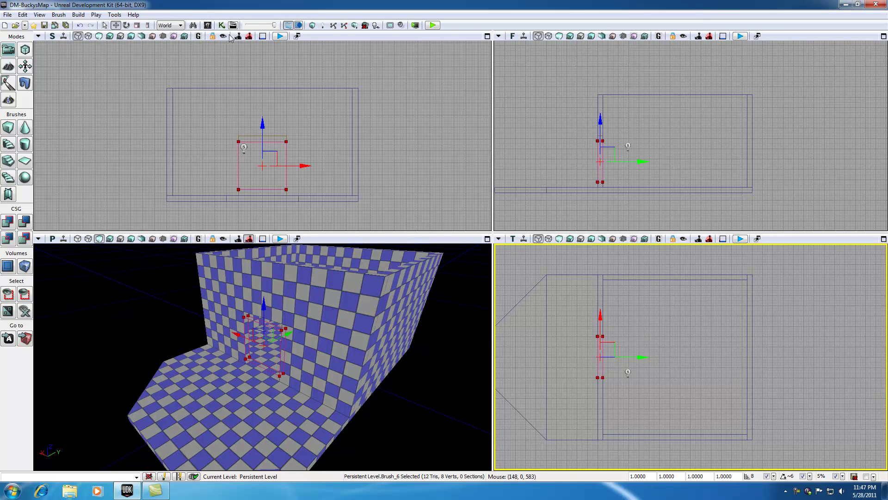
- Rotate the window brush 90 degrees and move it against the room's far wall
left_click(126, 25)
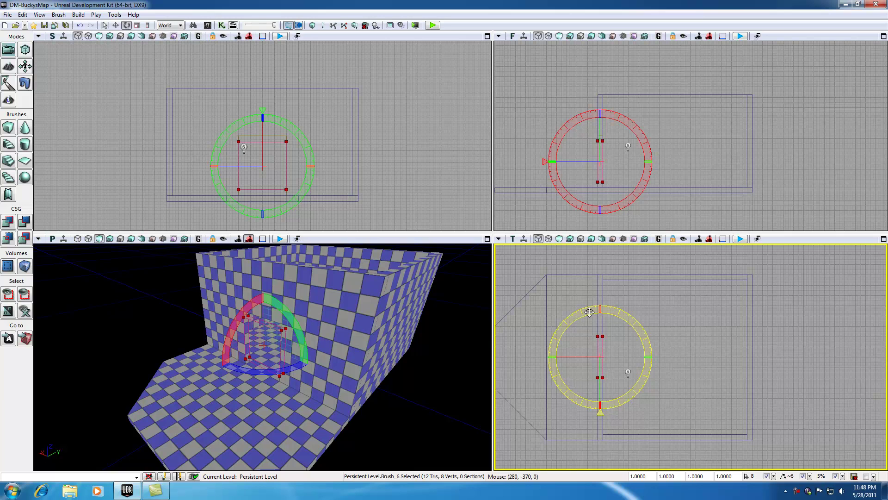
mouse_move(585, 313)
left_mouse_down()
mouse_move(629, 321)
mouse_move(612, 334)
left_mouse_up()
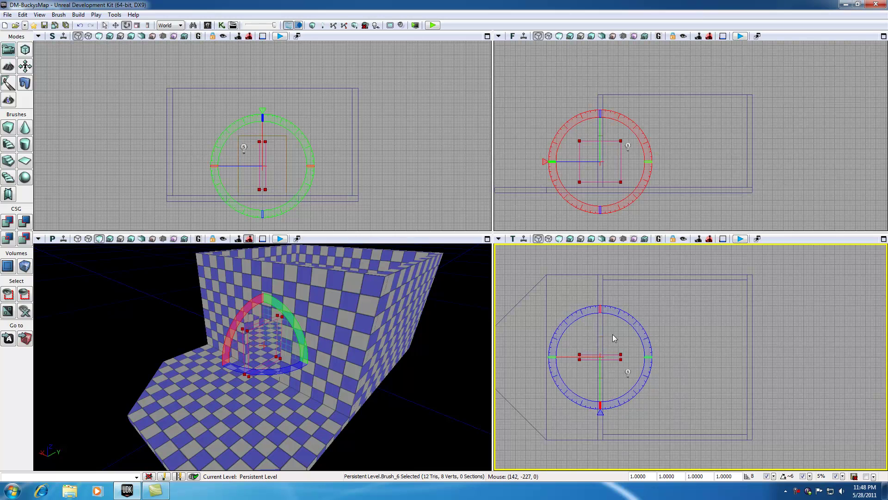
left_click(115, 26)
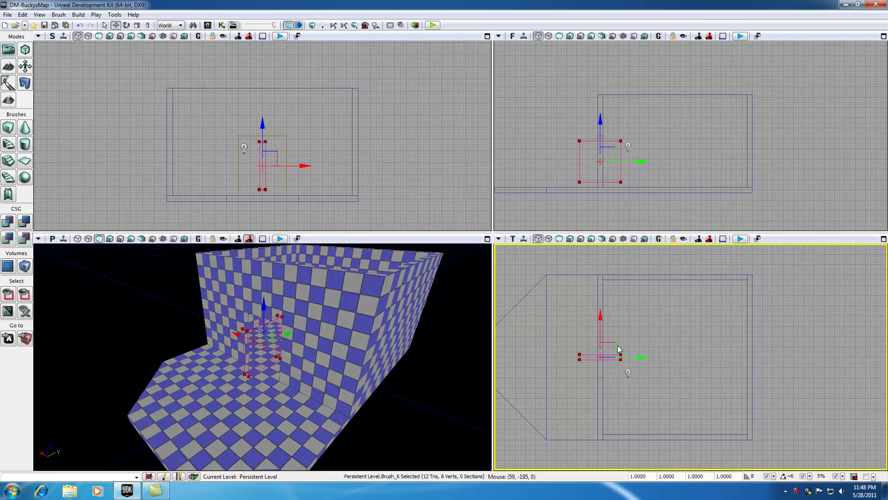
mouse_move(613, 346)
left_mouse_down()
mouse_move(669, 264)
mouse_move(664, 279)
left_mouse_up()
- Centre on the brush and align it within the back wall, checking offsets with rulers
scroll(662, 340, "up", 3)
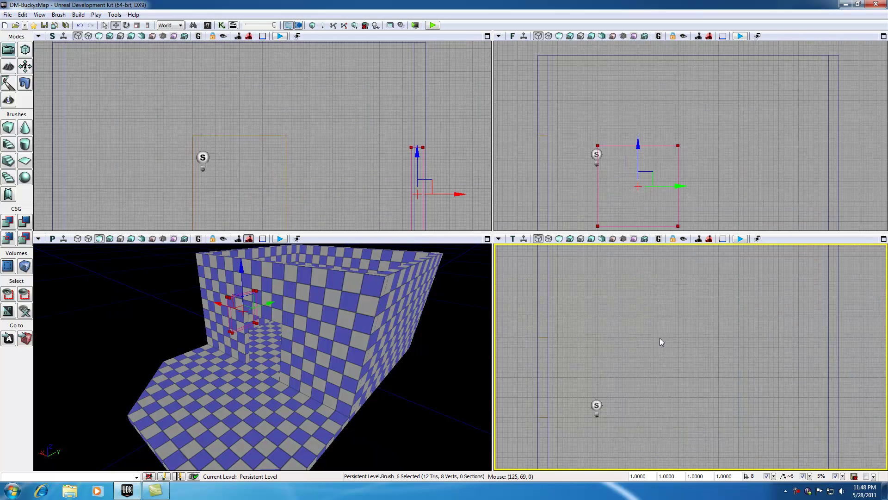
key("Home")
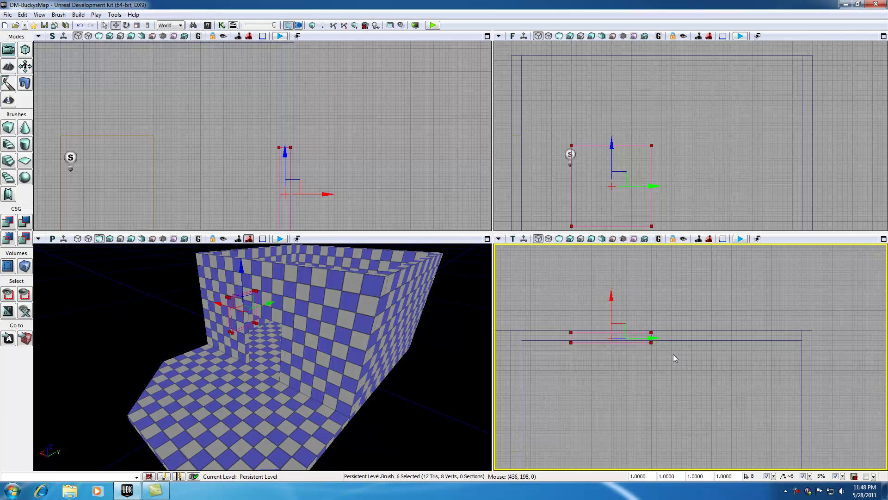
left_click_drag(612, 301, 590, 319)
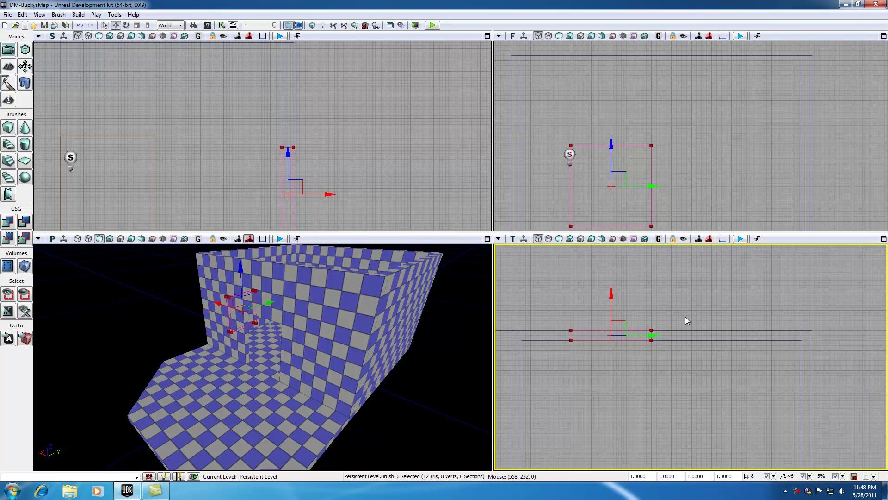
left_click_drag(657, 336, 673, 335)
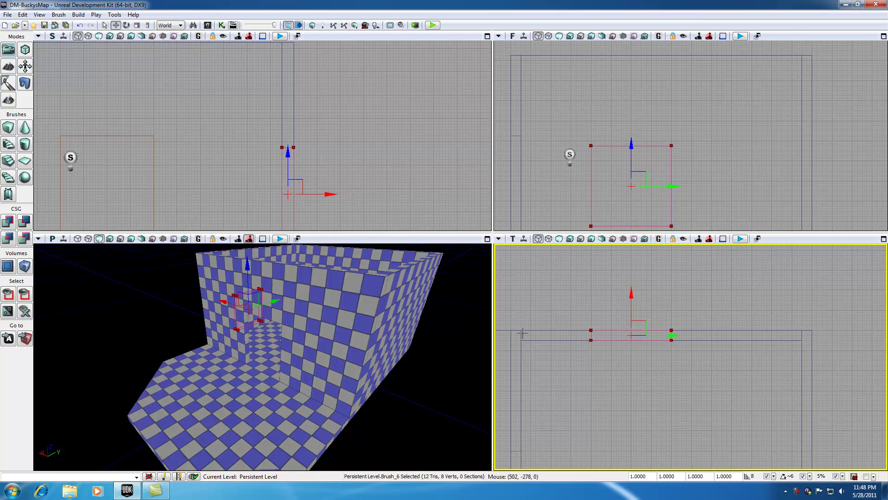
mouse_move(521, 333)
middle_mouse_down()
mouse_move(591, 334)
mouse_move(542, 338)
middle_mouse_up()
middle_click_drag(795, 337, 671, 333)
left_click(679, 367)
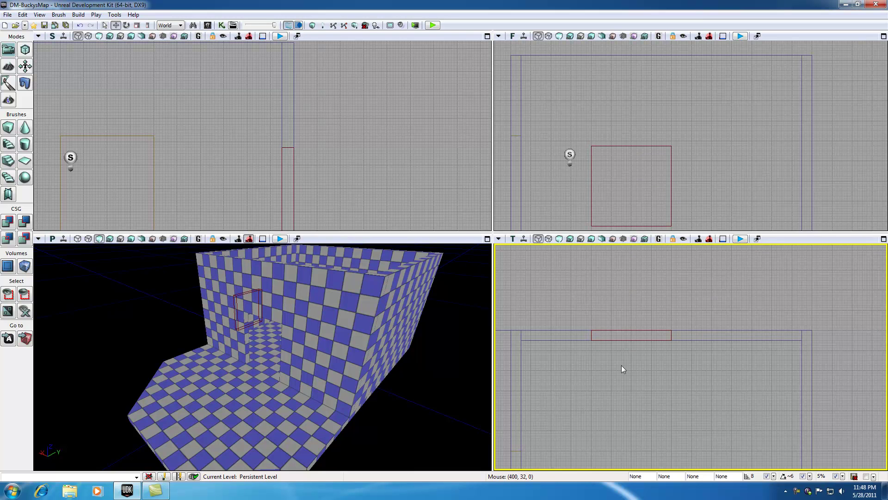
scroll(585, 157, "down", 4)
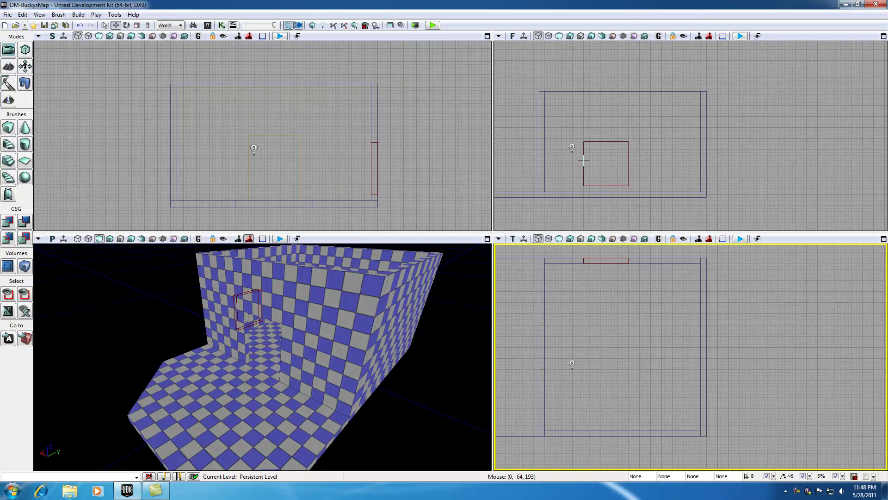
- Raise the window brush off the floor in the front view
left_click(584, 161)
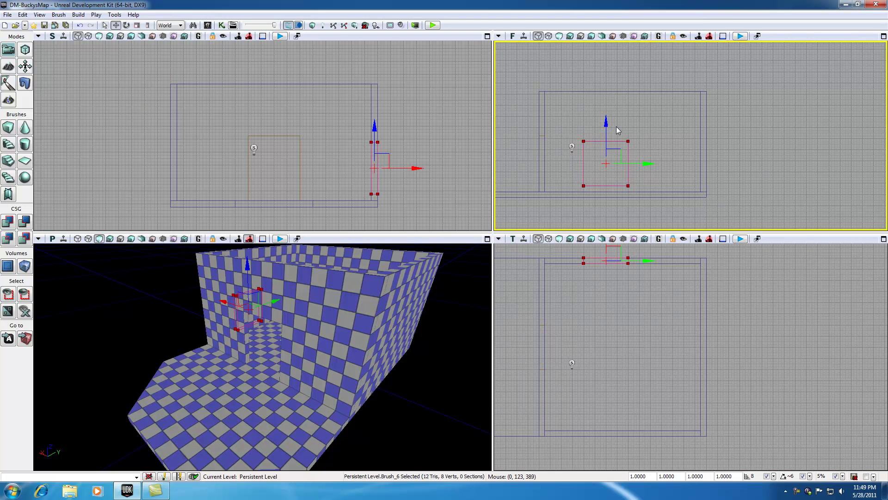
mouse_move(606, 123)
left_mouse_down()
mouse_move(607, 88)
mouse_move(606, 103)
left_mouse_up()
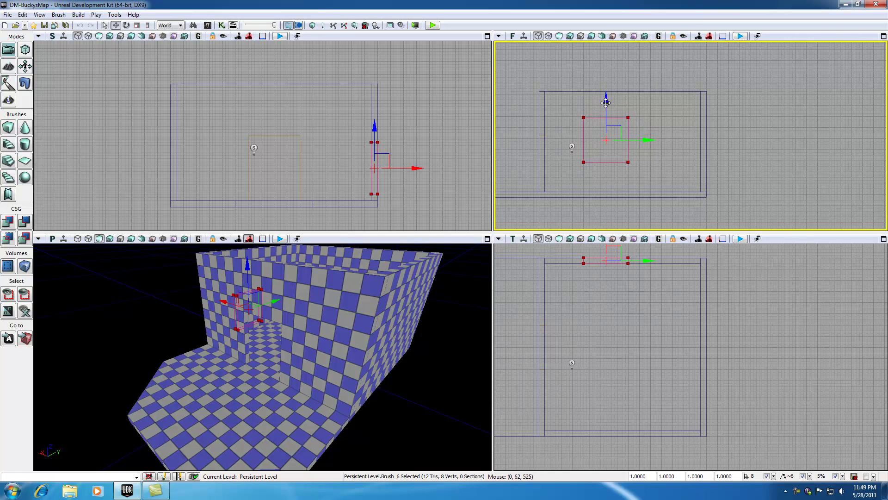
scroll(606, 102, "up", 3)
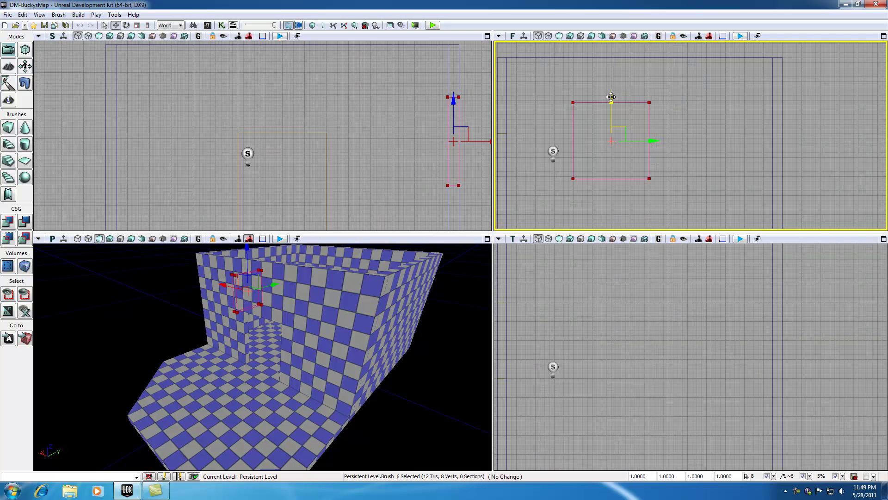
scroll(606, 134, "down", 3)
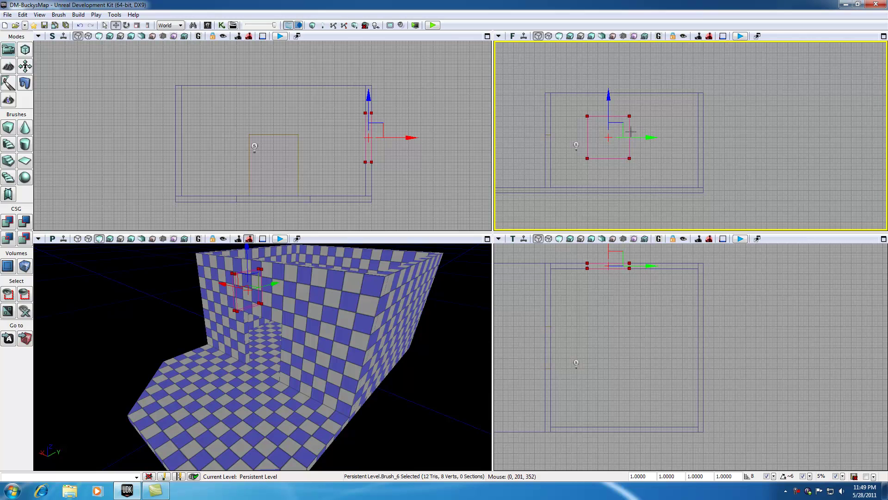
left_click(498, 37)
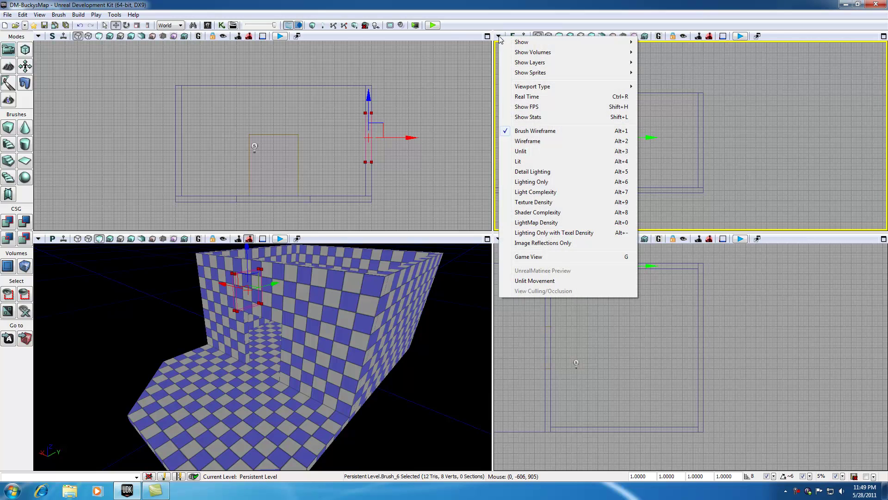
mouse_move(537, 90)
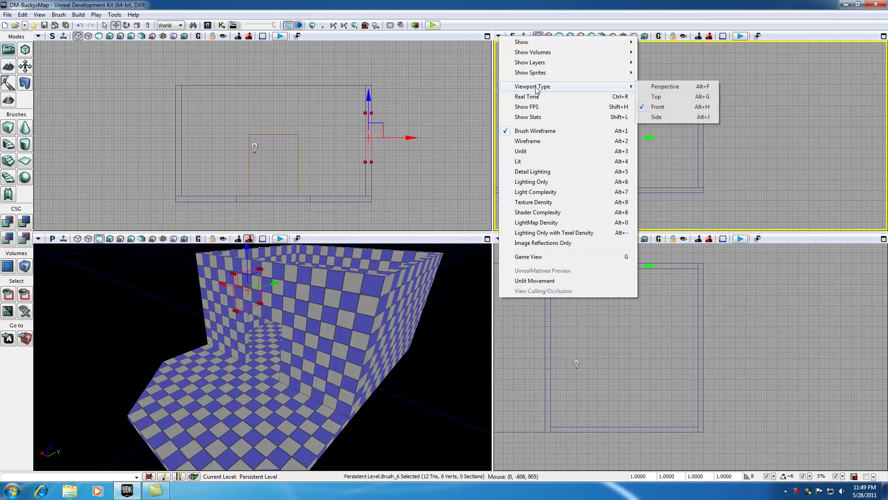
left_click(656, 97)
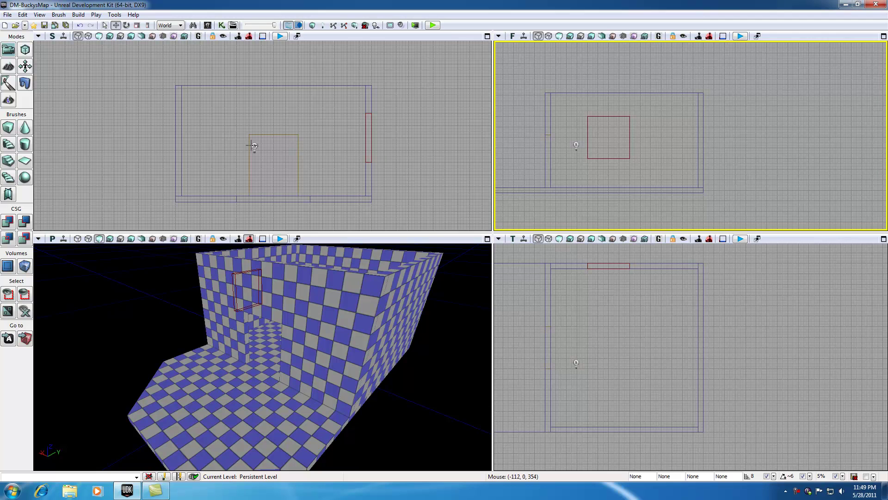
left_click(39, 36)
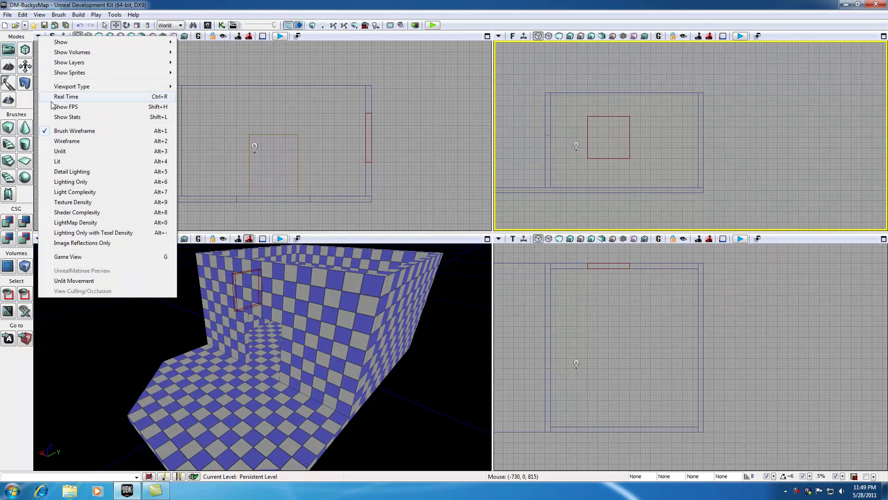
mouse_move(67, 86)
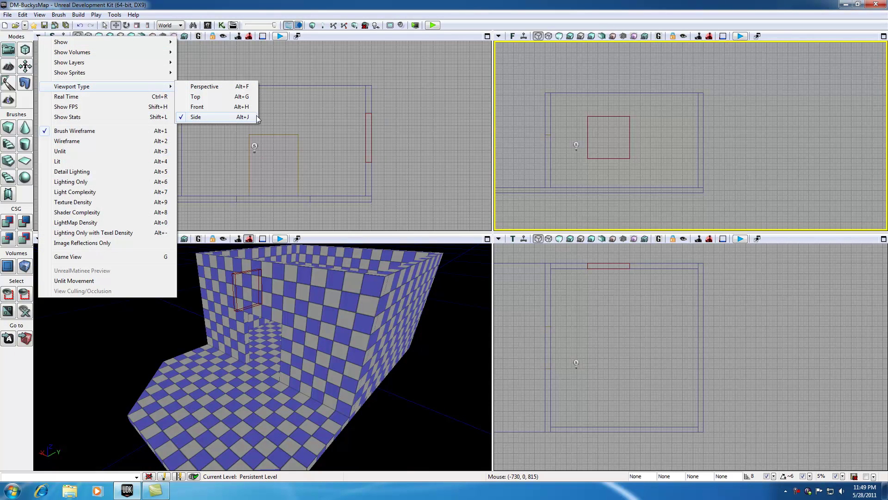
left_click(196, 117)
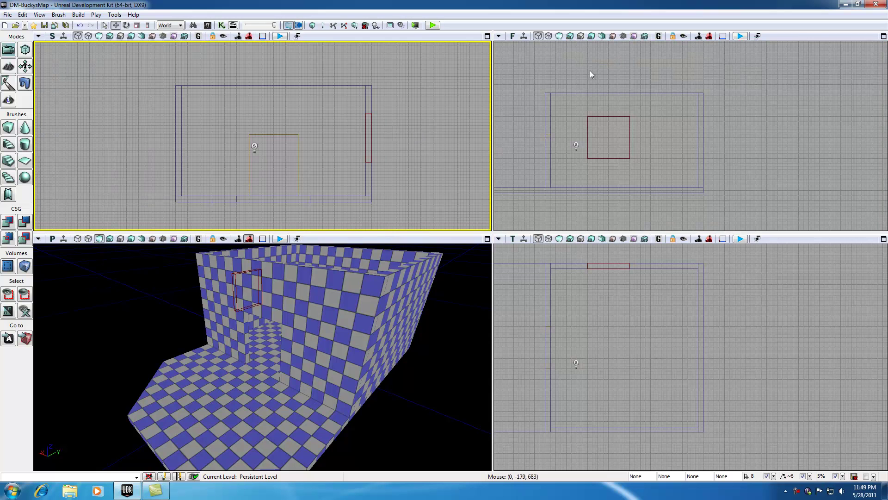
- Frame the box brush, fly the 3D camera inside, and subtract a window opening
left_click(608, 117)
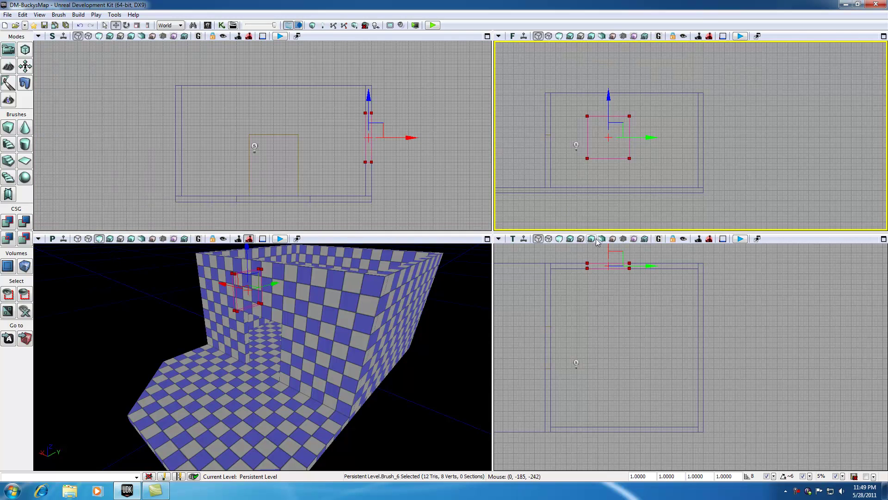
key("Home")
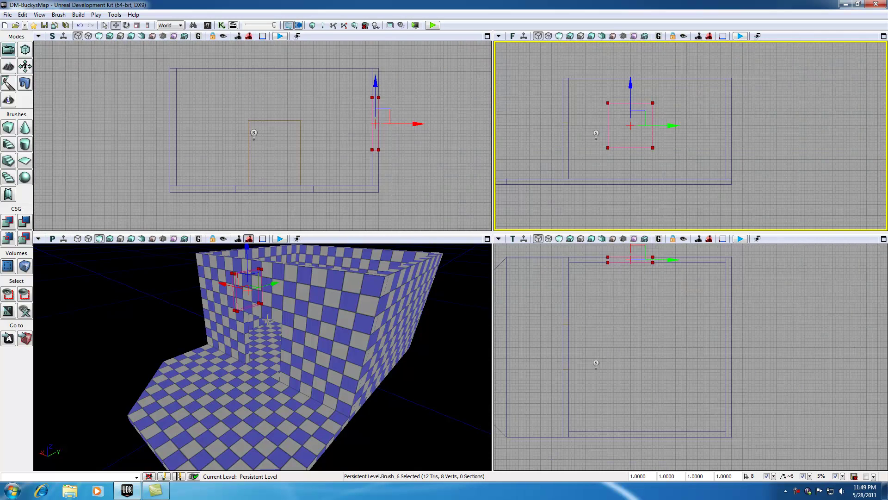
key("Escape")
key("Up")
key("Up")
key("Up")
key("Up")
key("Up")
key("Up")
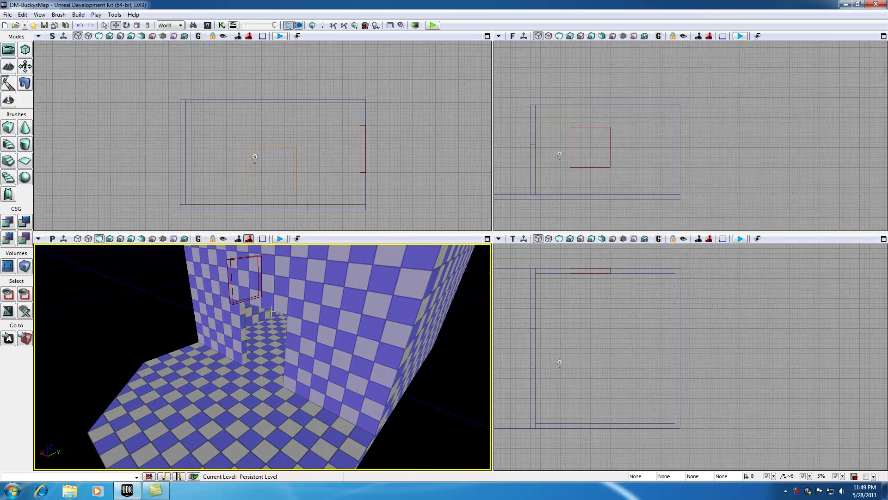
key("Up")
key("Up")
key("Up")
key("Up")
key("Up")
key("Up")
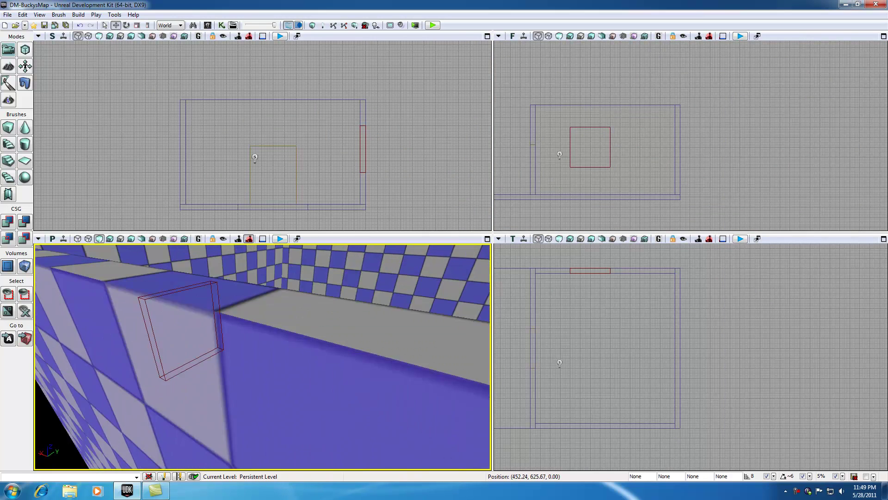
key("Right")
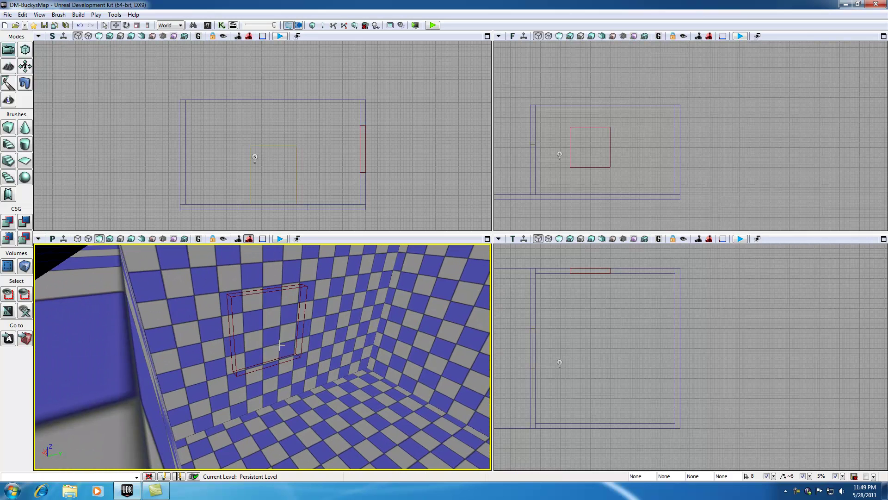
left_click(26, 223)
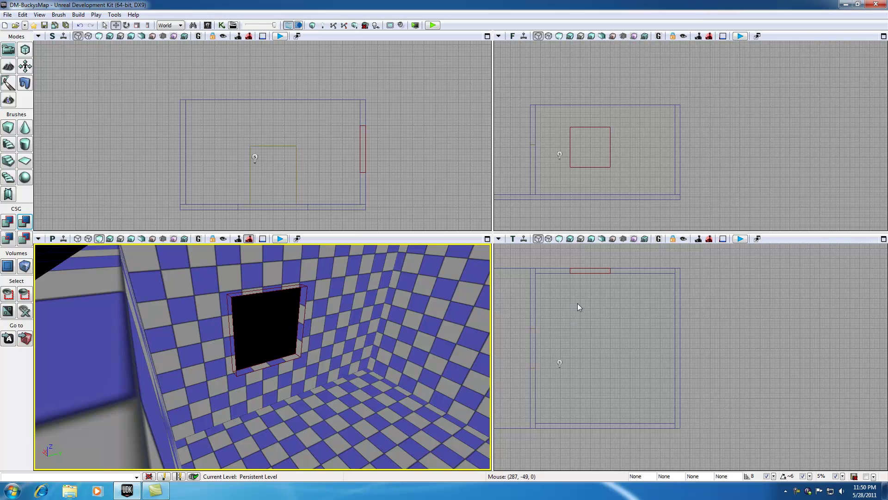
- Move the box brush across to the opposite wall and subtract a second window opening
left_click(571, 271)
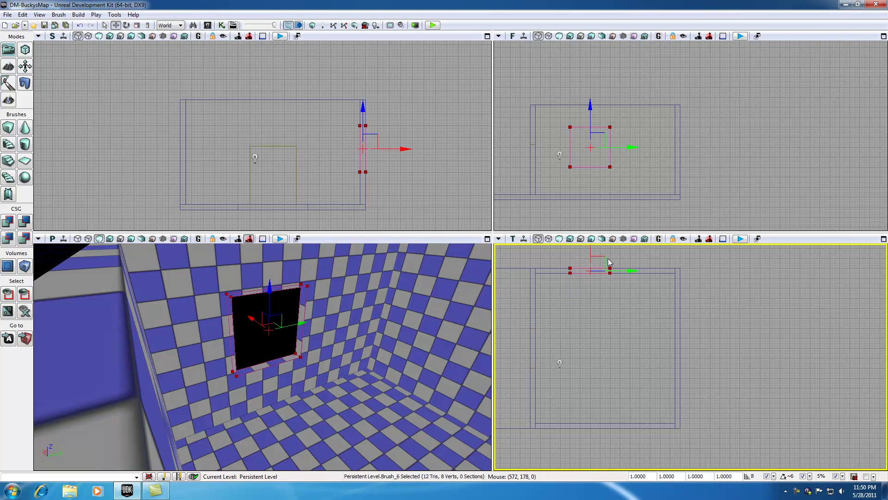
left_click_drag(584, 249, 584, 402)
scroll(590, 437, "up", 5)
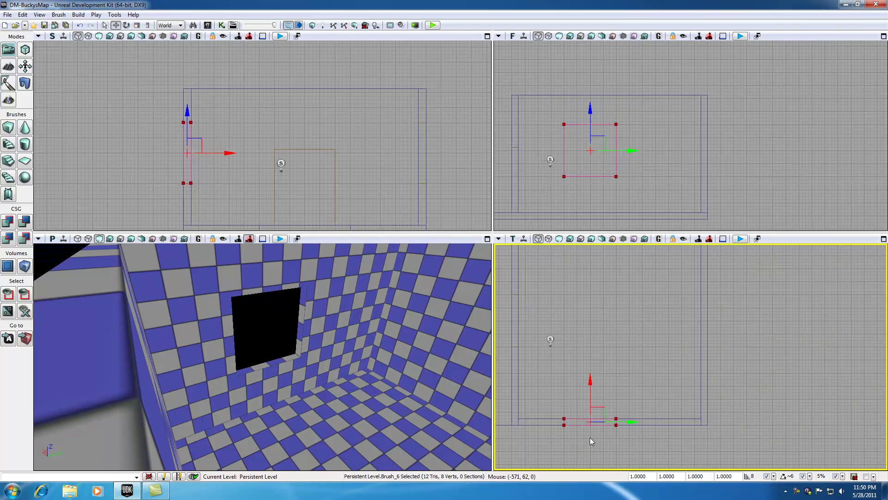
scroll(546, 406, "down", 1)
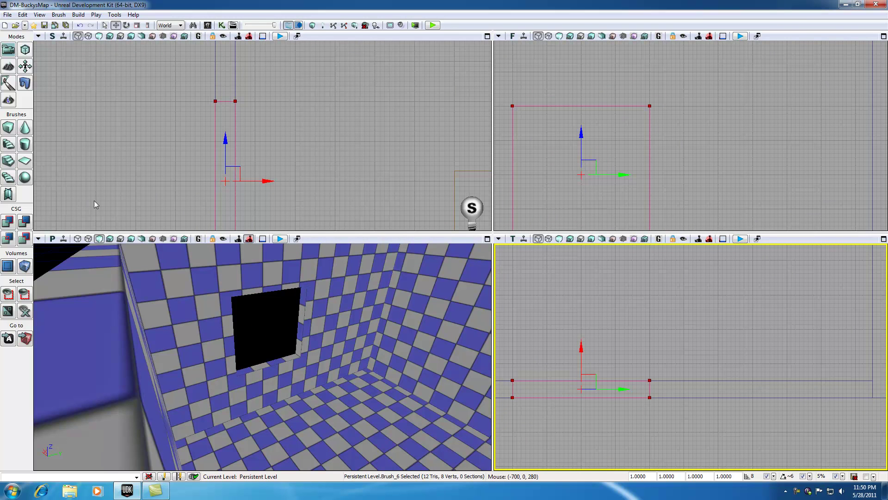
left_click(25, 223)
- Turn the 3D view around the room to inspect both new openings
mouse_move(409, 391)
right_mouse_down()
mouse_move(451, 377)
mouse_move(426, 426)
mouse_move(405, 420)
mouse_move(403, 394)
mouse_move(402, 435)
mouse_move(360, 340)
right_mouse_up()
right_click_drag(343, 379, 416, 379)
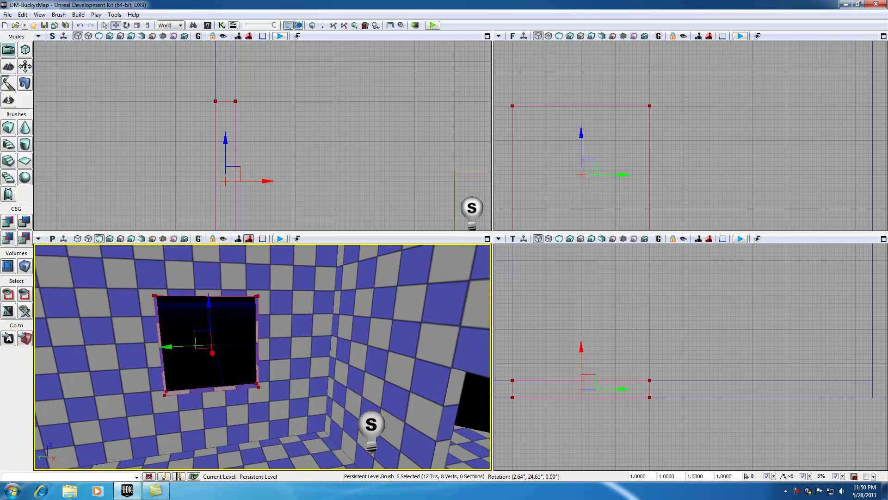
right_click_drag(280, 369, 365, 365)
mouse_move(280, 368)
left_mouse_down()
mouse_move(249, 377)
mouse_move(212, 412)
left_mouse_up()
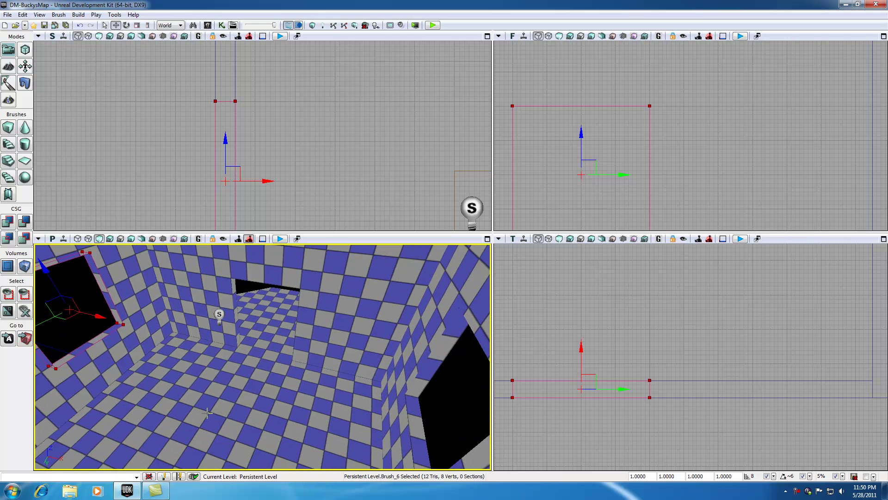
- Play-test the level from this spot, quit the test game, and rebuild with Build All
right_click(210, 415)
left_click(232, 394)
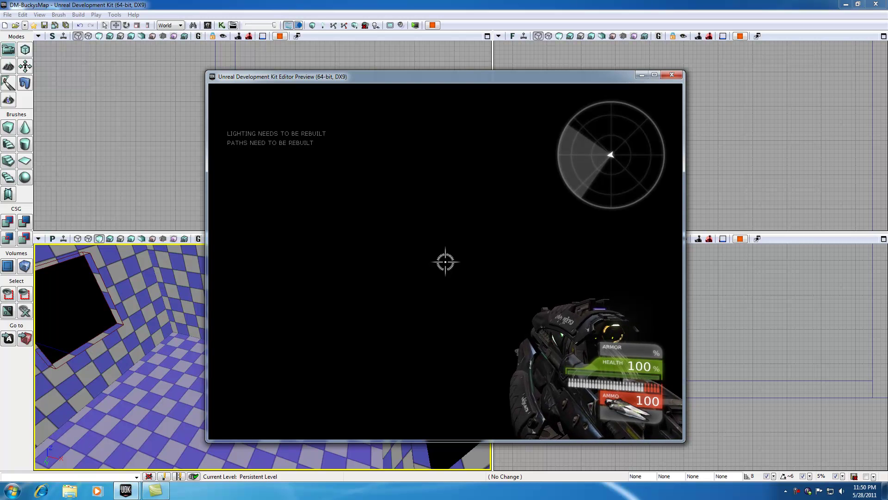
key("Escape")
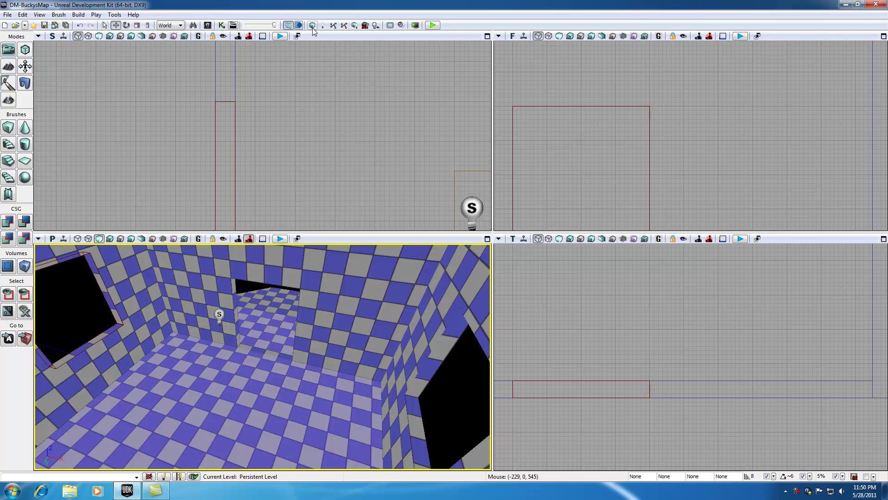
left_click(355, 26)
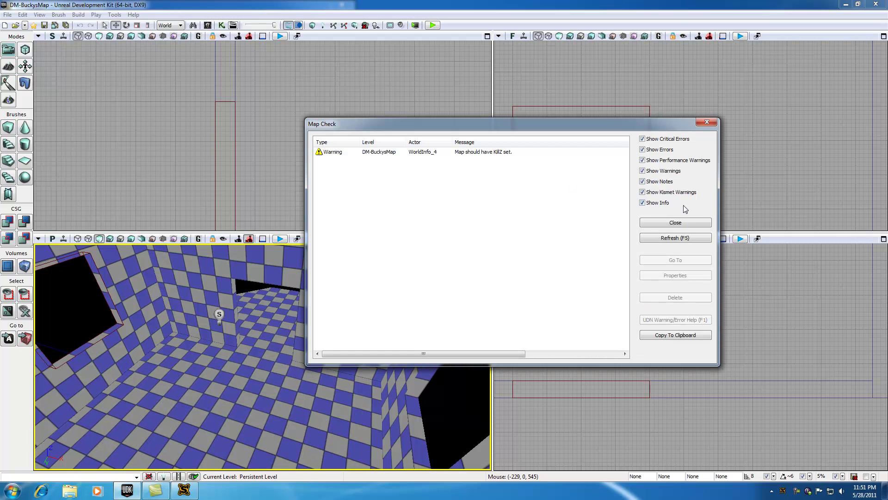
left_click(685, 223)
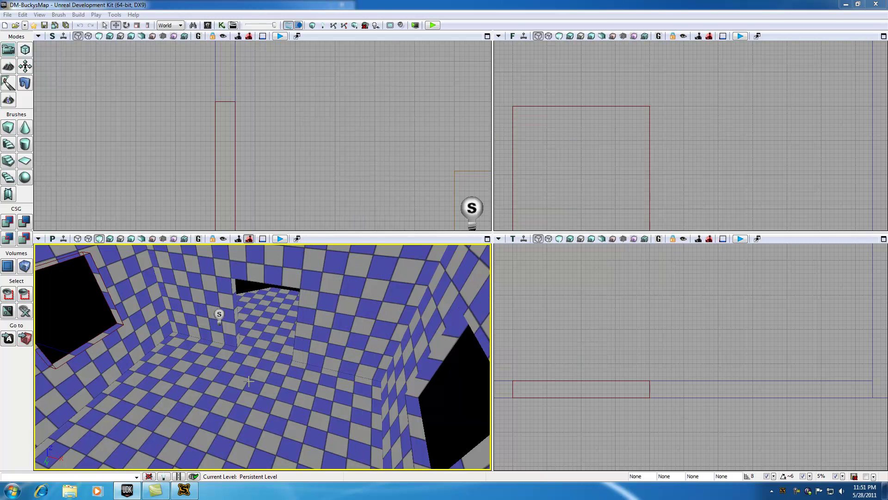
right_click(228, 402)
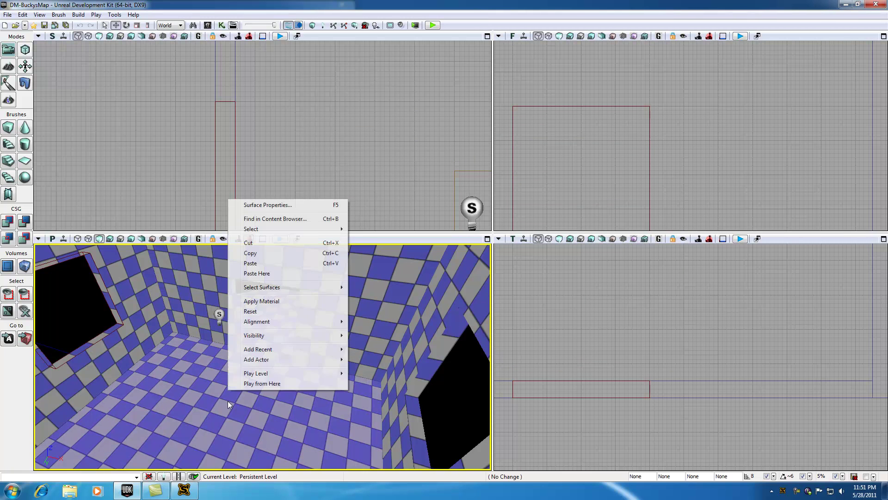
left_click(262, 384)
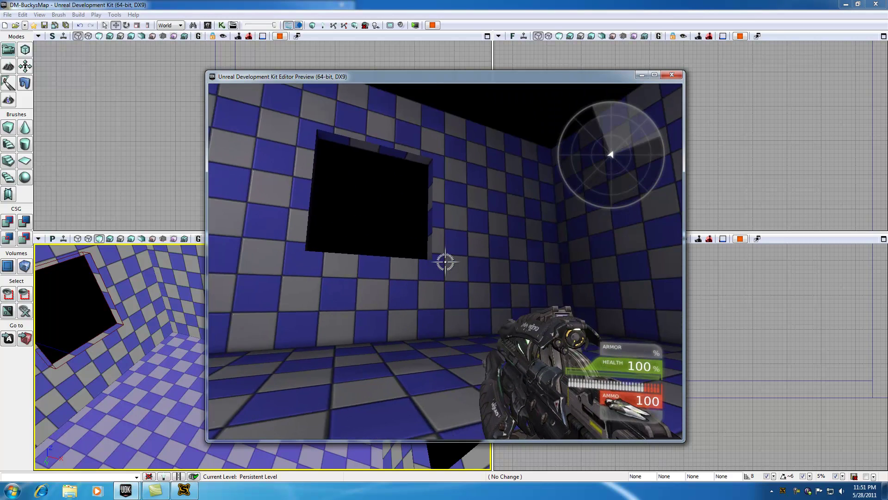
key("w")
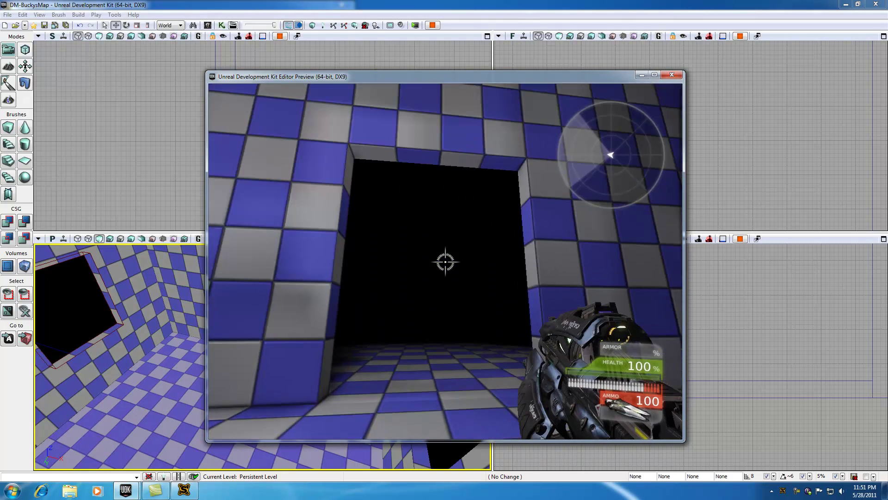
key("w")
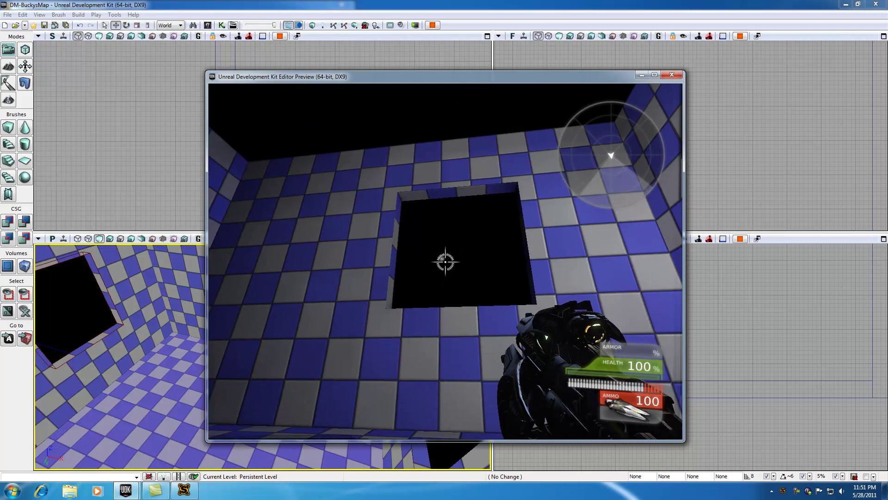
left_click(445, 262)
left_click(445, 262)
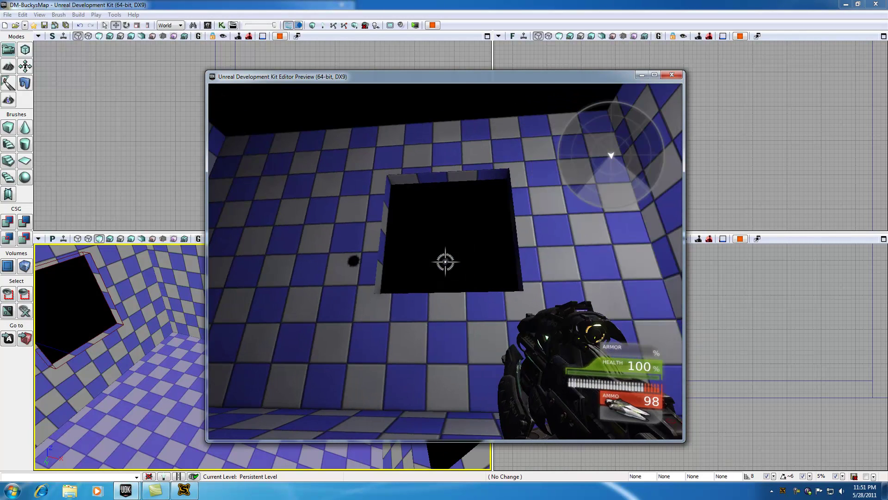
left_click(445, 262)
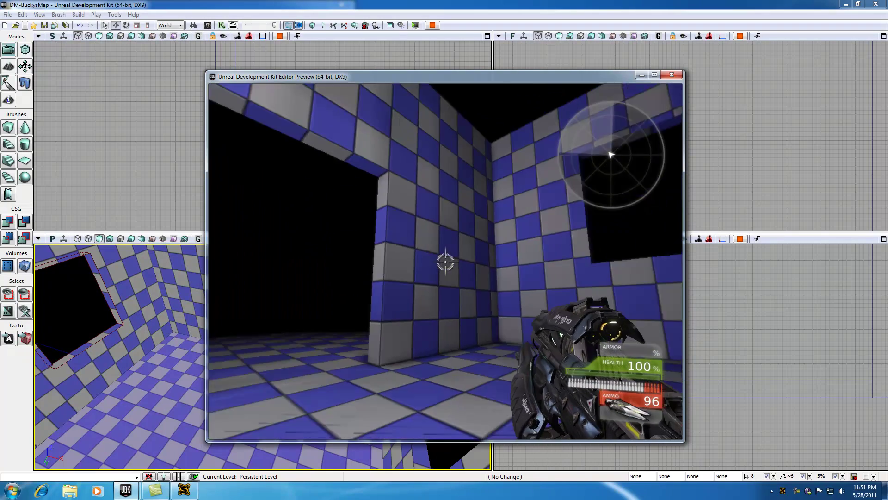
left_click(444, 262)
key("w")
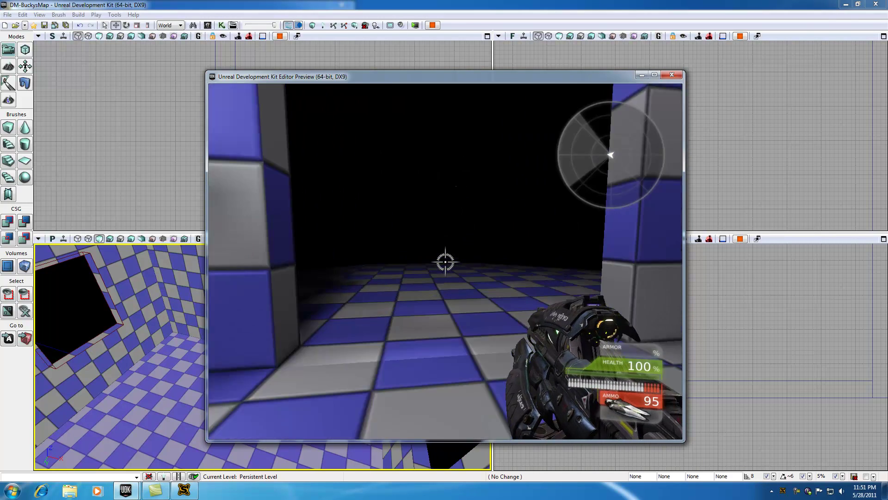
key("w")
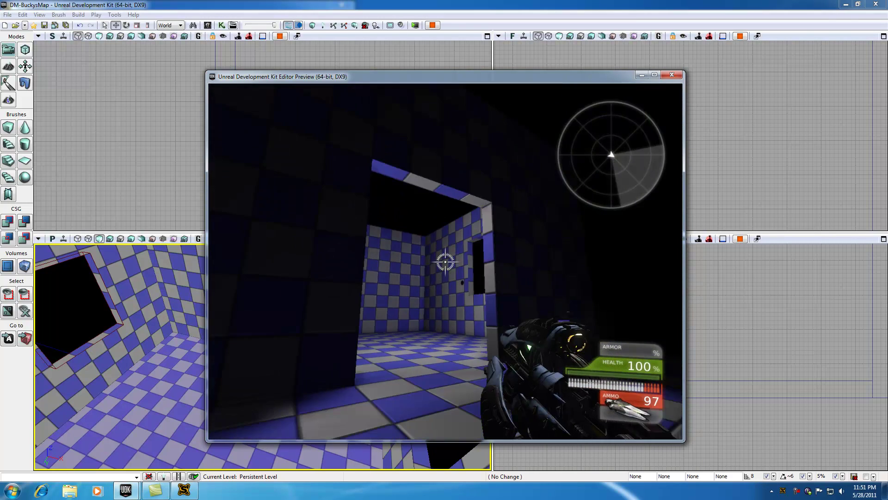
key("s")
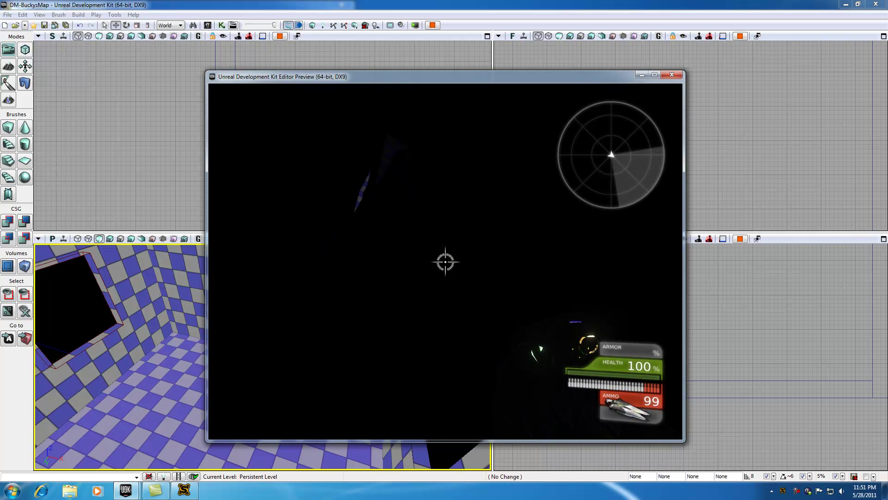
- Exit the test game, save the DM-BuckysMap package, and view the room from outside
key("Escape")
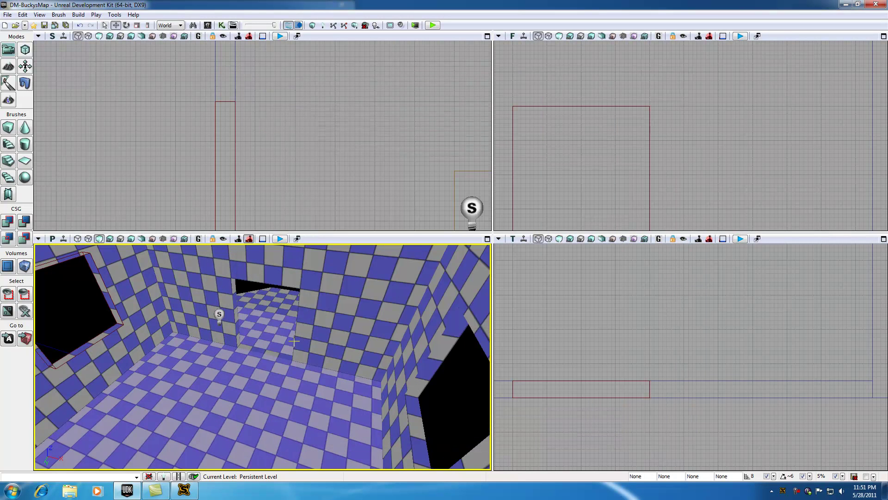
left_click(7, 15)
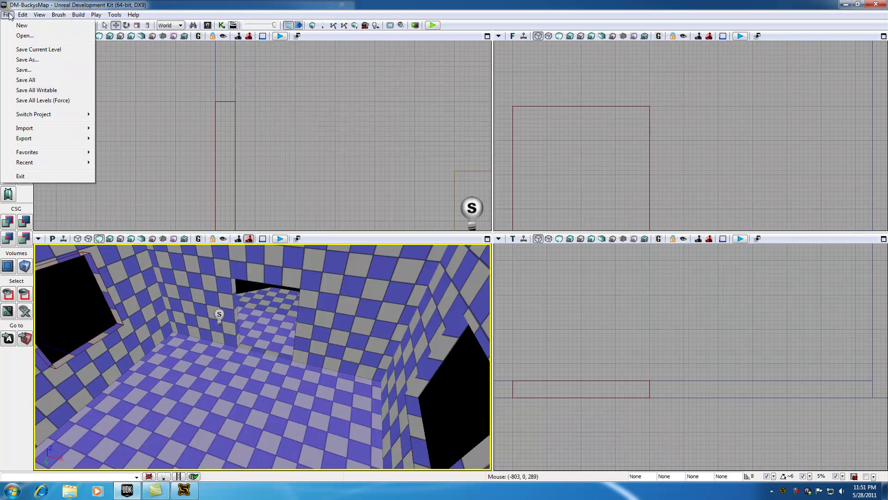
left_click(23, 70)
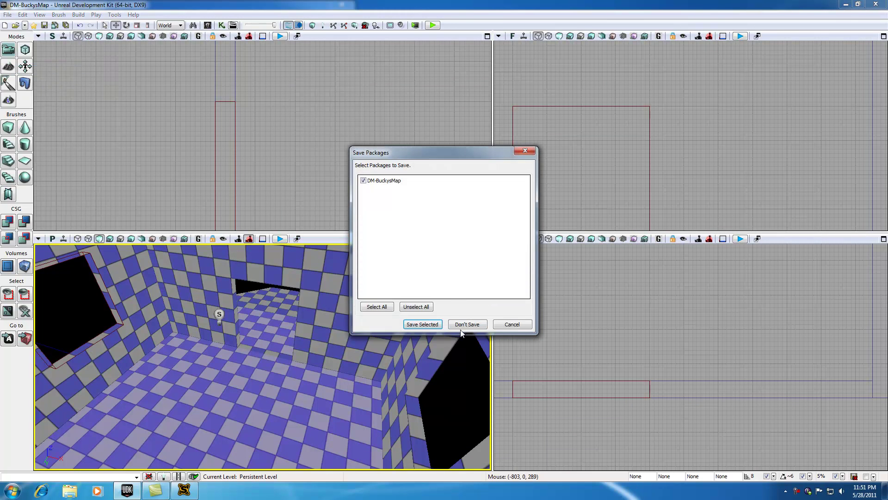
left_click(426, 325)
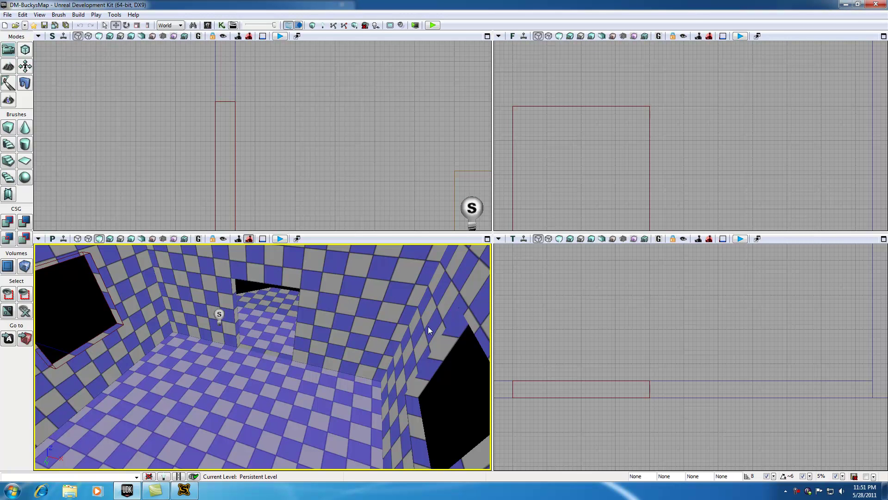
left_click_drag(428, 326, 429, 402)
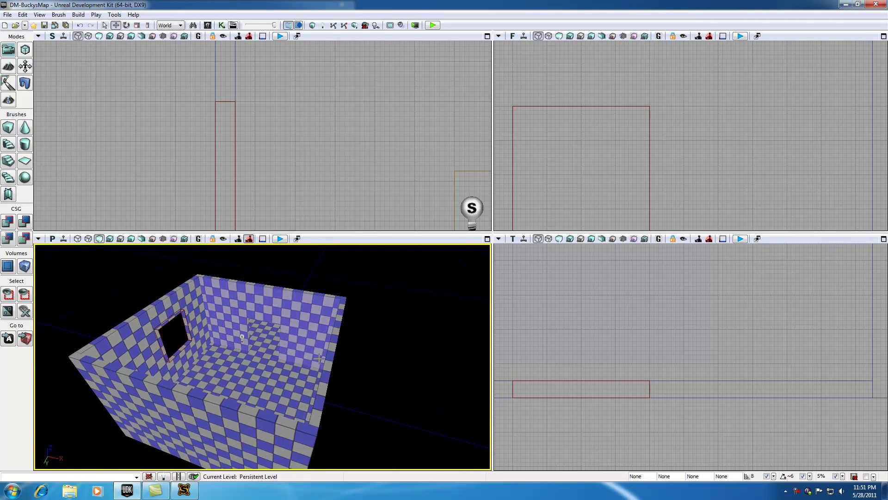